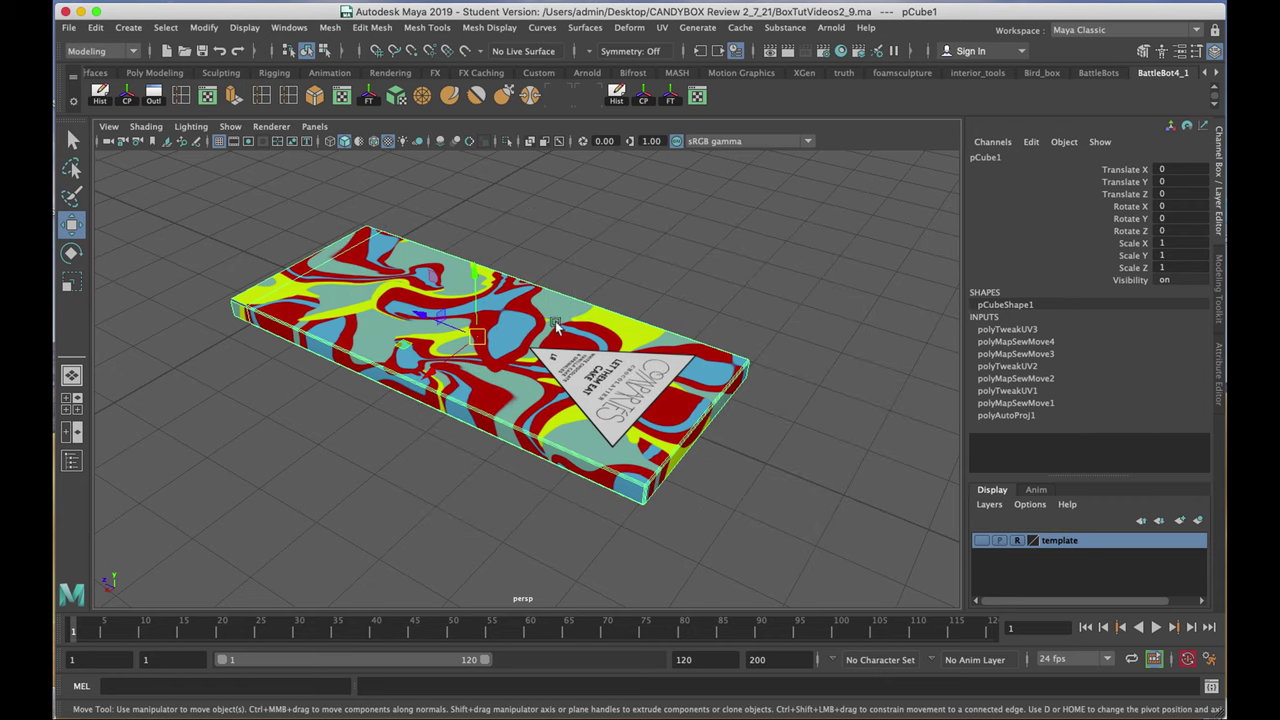
- Switch to the maximized top view and zoom out to see the whole grid
left_click_drag(567, 317, 420, 270, "alt")
scroll(420, 270, "down", 5)
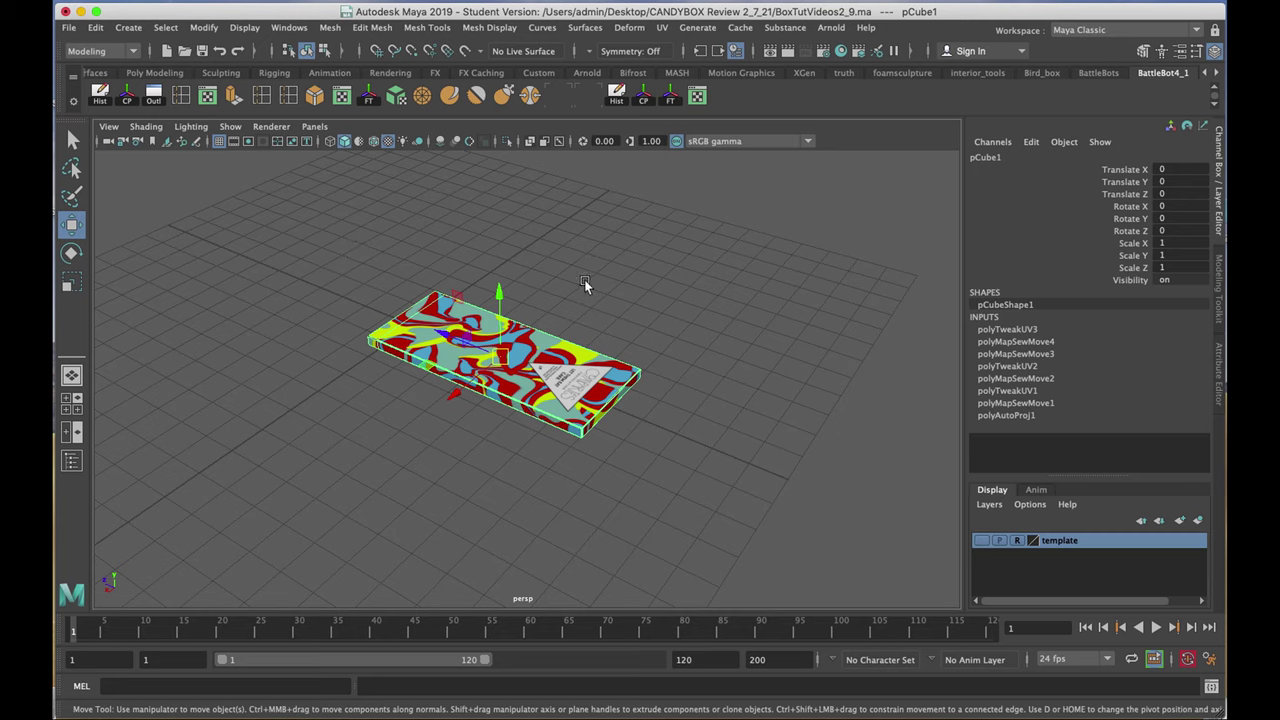
key("space")
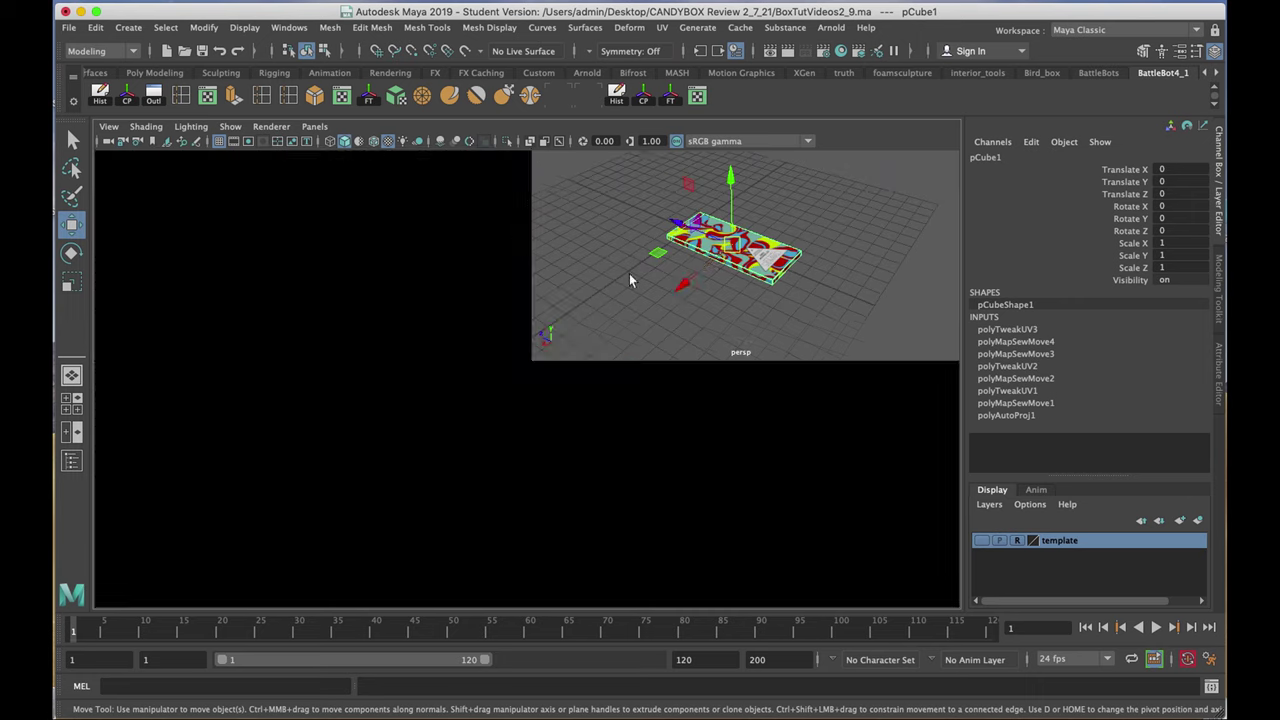
key("space")
scroll(445, 292, "down", 4)
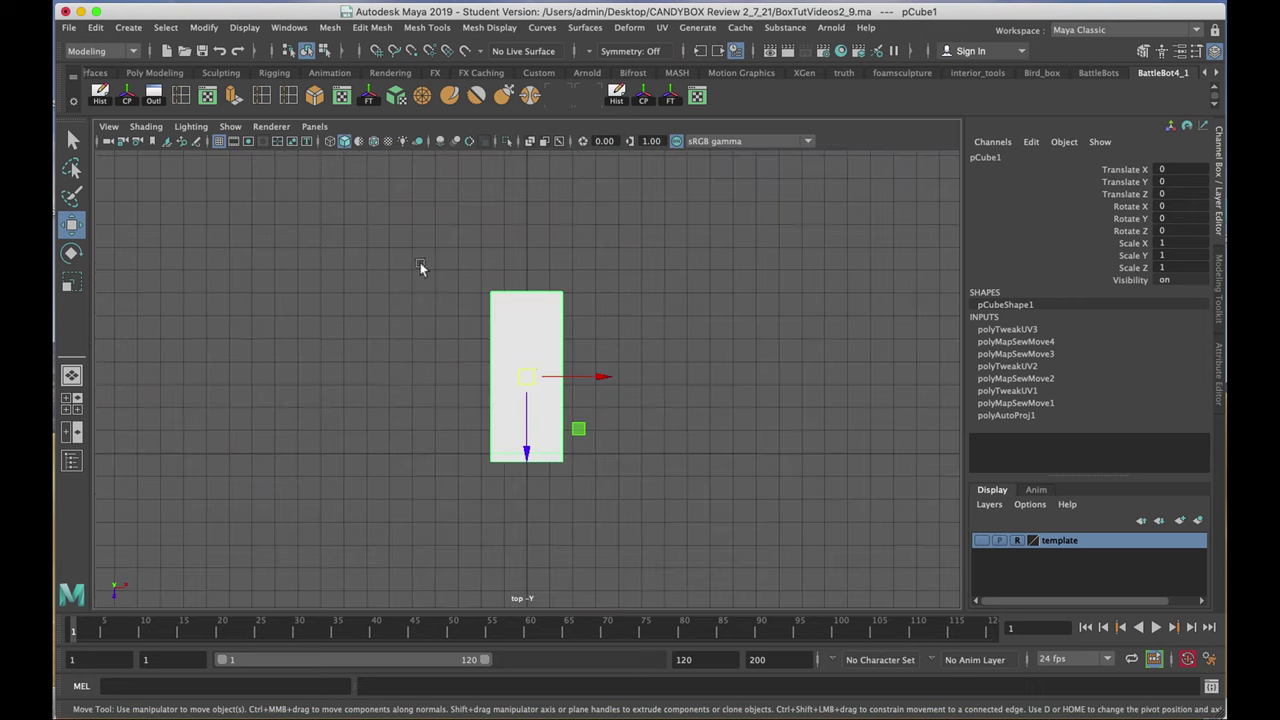
scroll(527, 358, "down", 1)
scroll(527, 358, "down", 1)
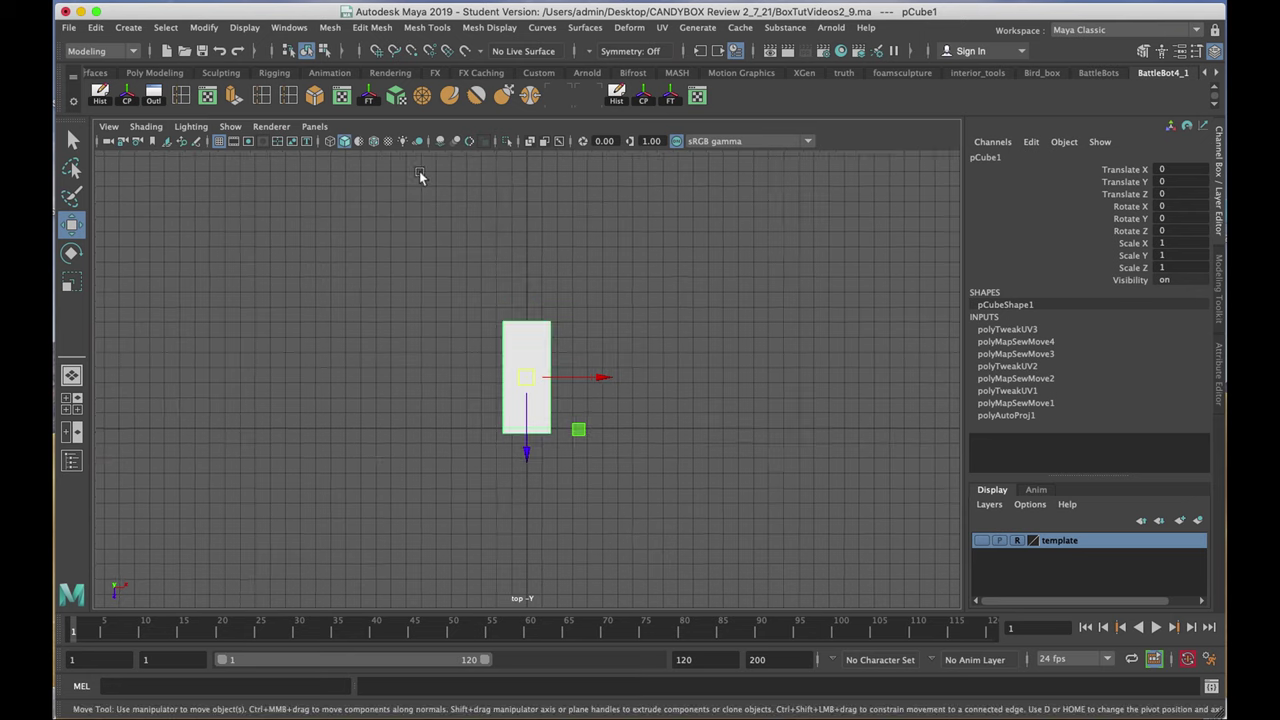
- Draw a large 36.945 × 31.457 polygon plane across the grid
key("space")
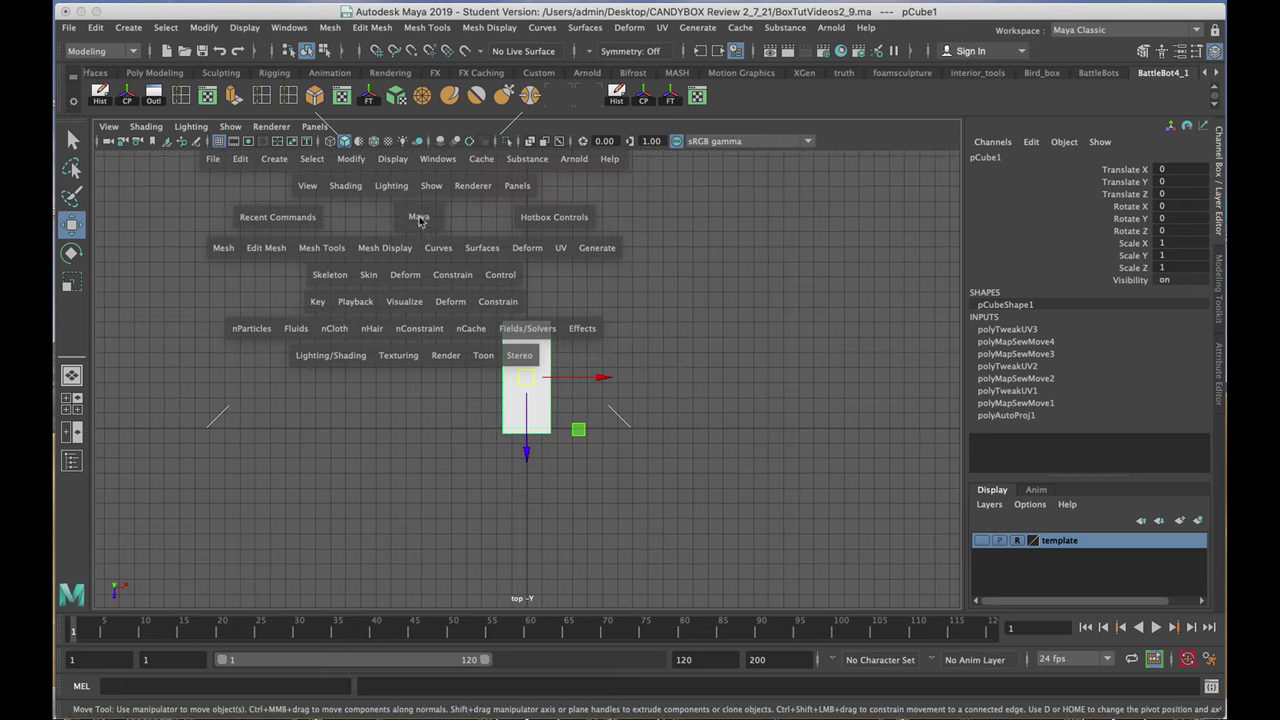
key("space")
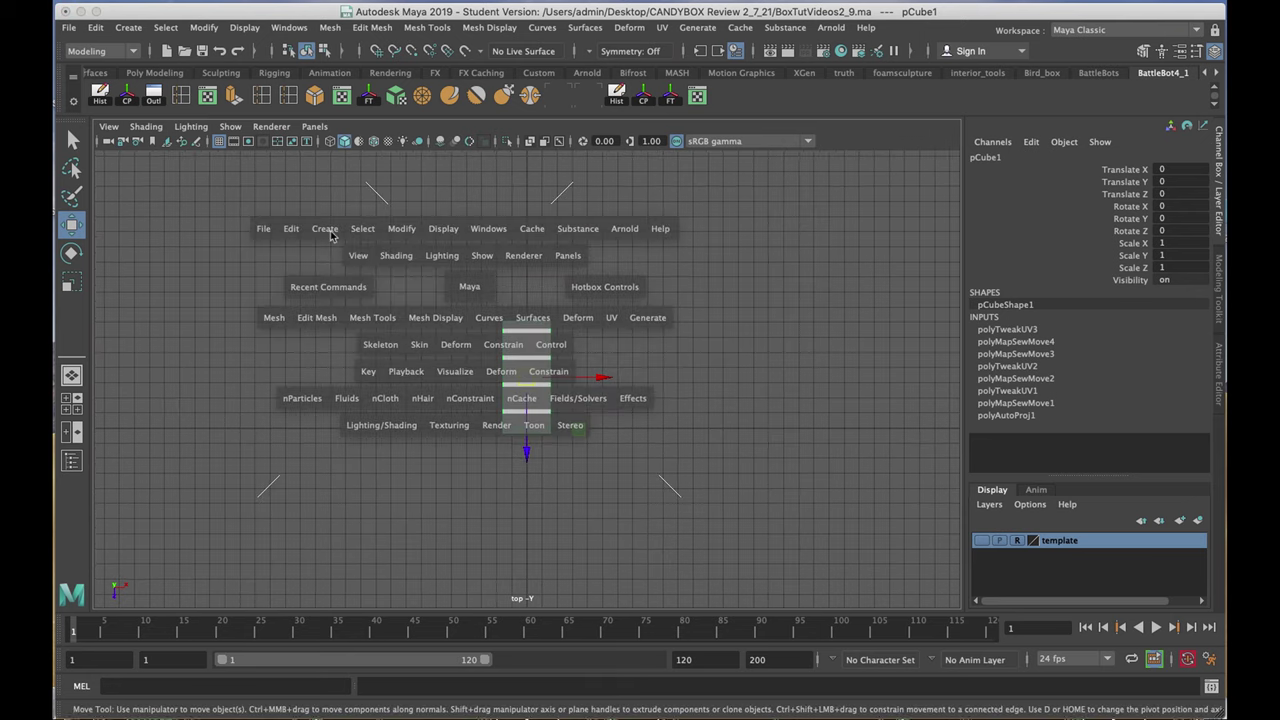
left_click(331, 234)
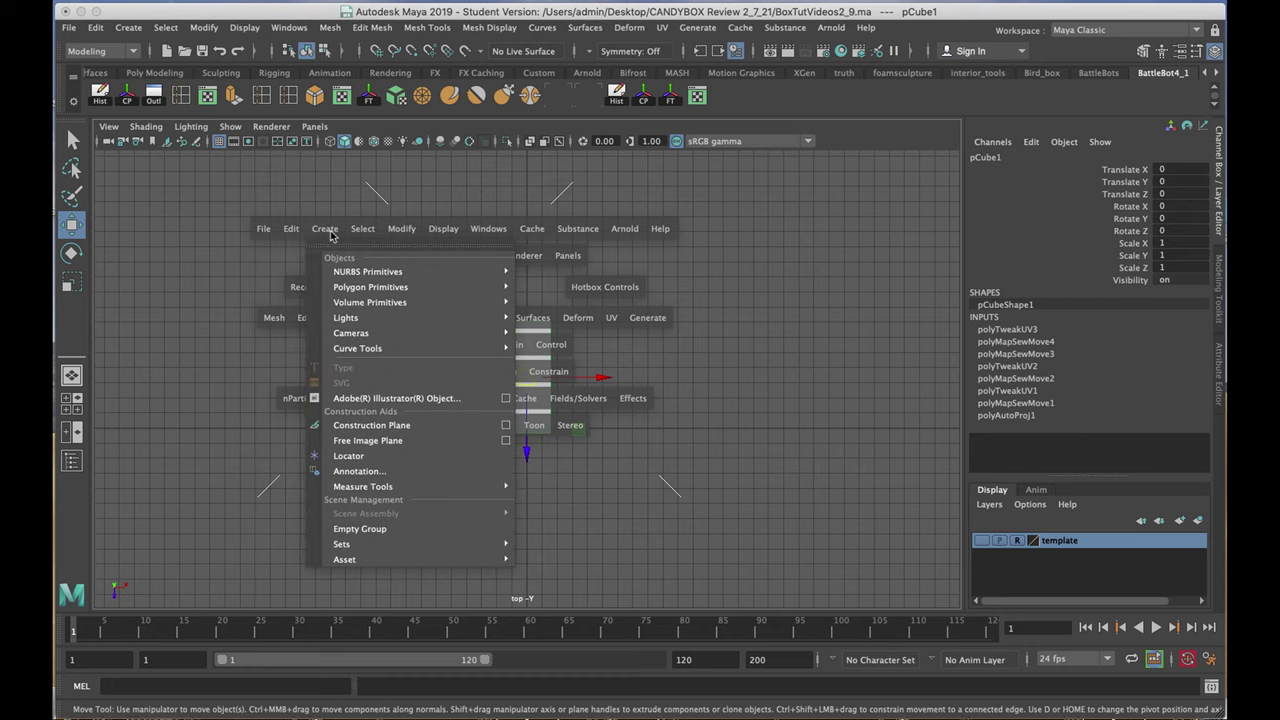
mouse_move(366, 287)
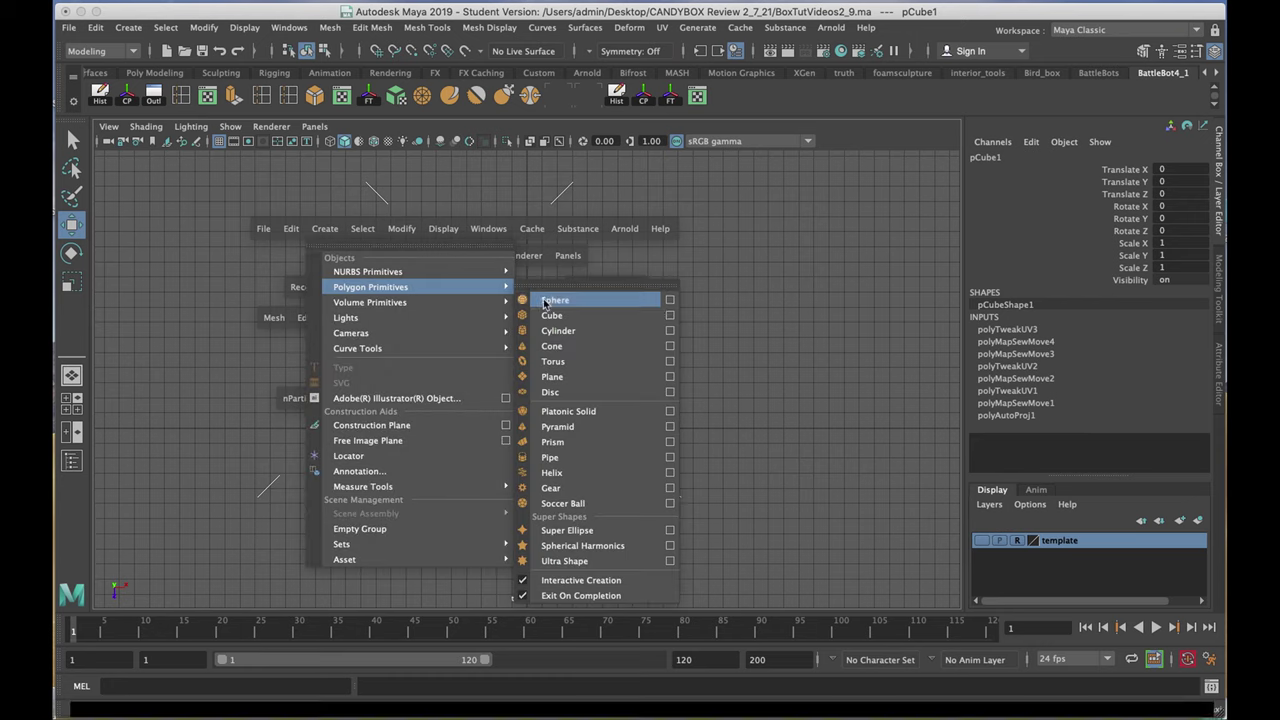
left_click(596, 387)
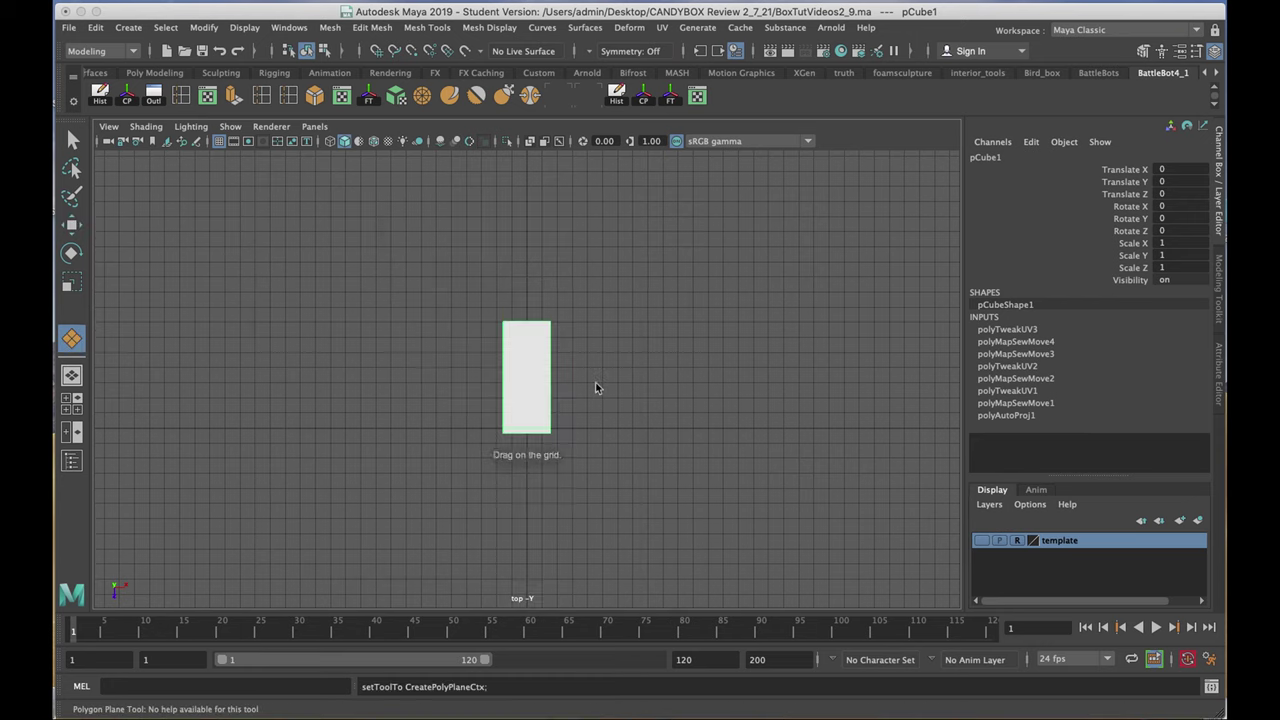
left_click_drag(263, 156, 821, 631)
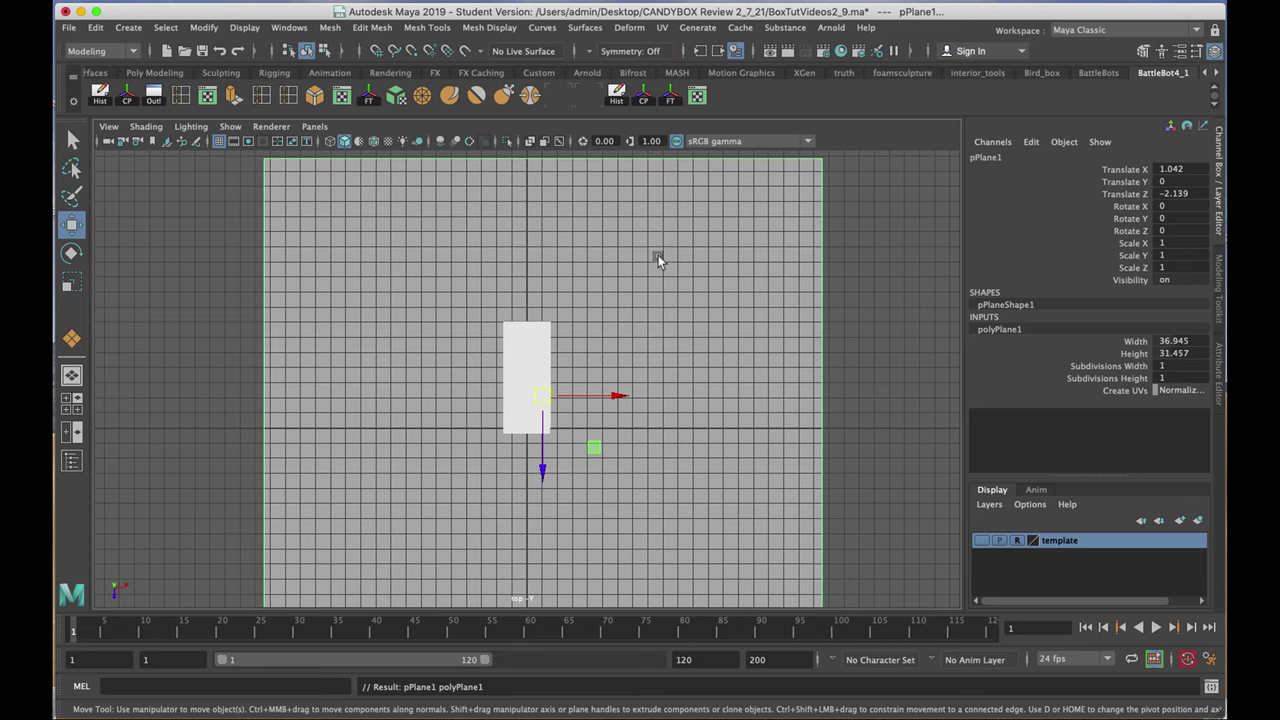
- In wireframe, grid-snap the plane to the origin and return to perspective view
key("4")
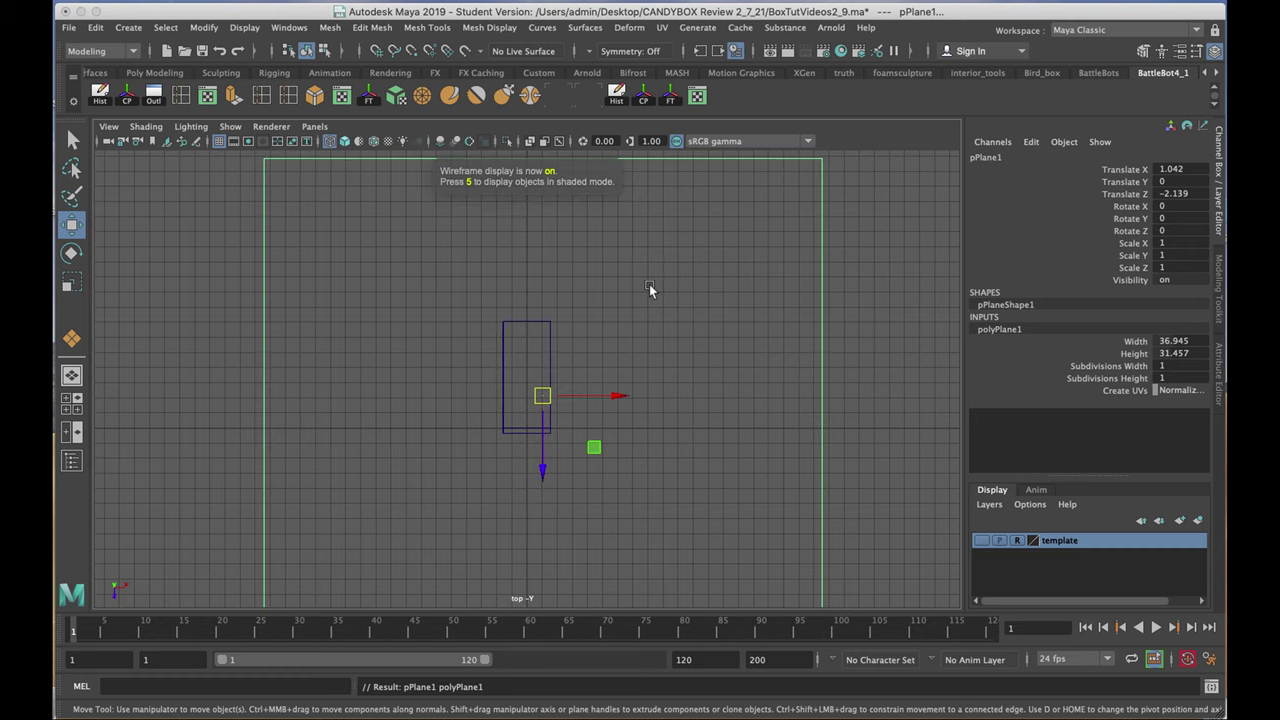
key("x")
left_click_drag(543, 400, 531, 430)
key("space")
key("space")
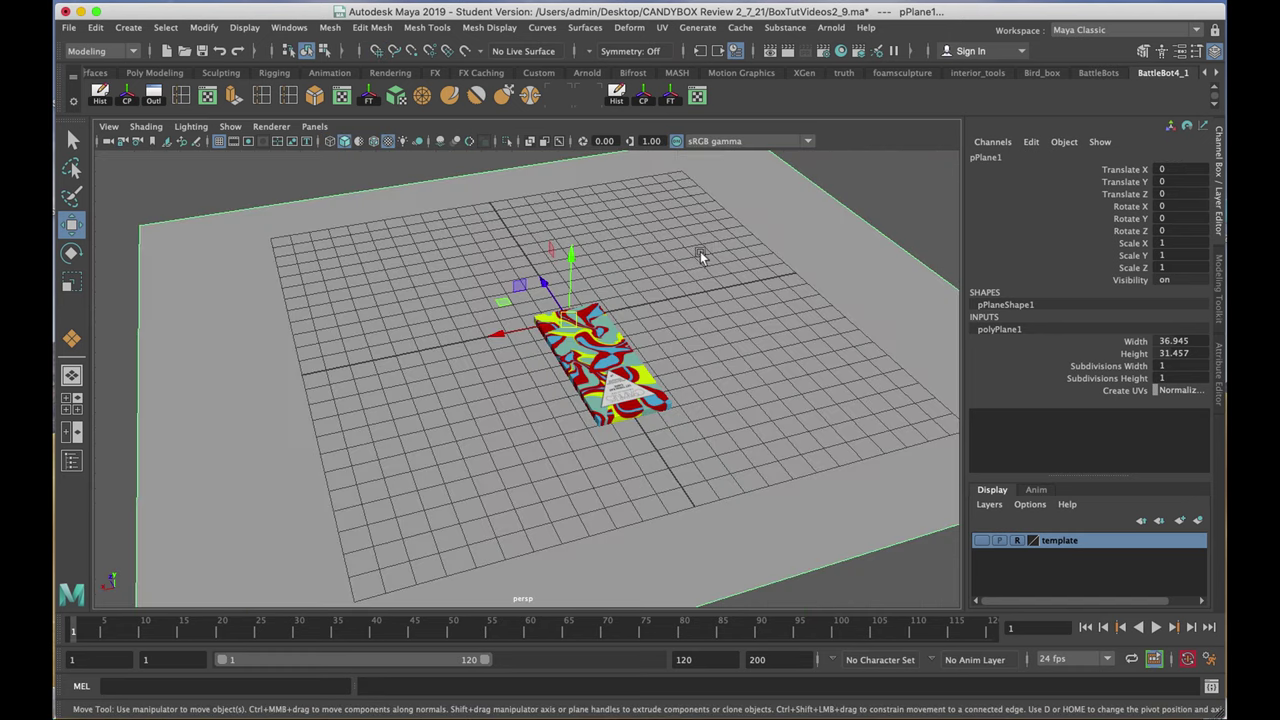
- Move the candy box pCube1 along X to Translate X −5.741
middle_click_drag(690, 231, 657, 228, "alt")
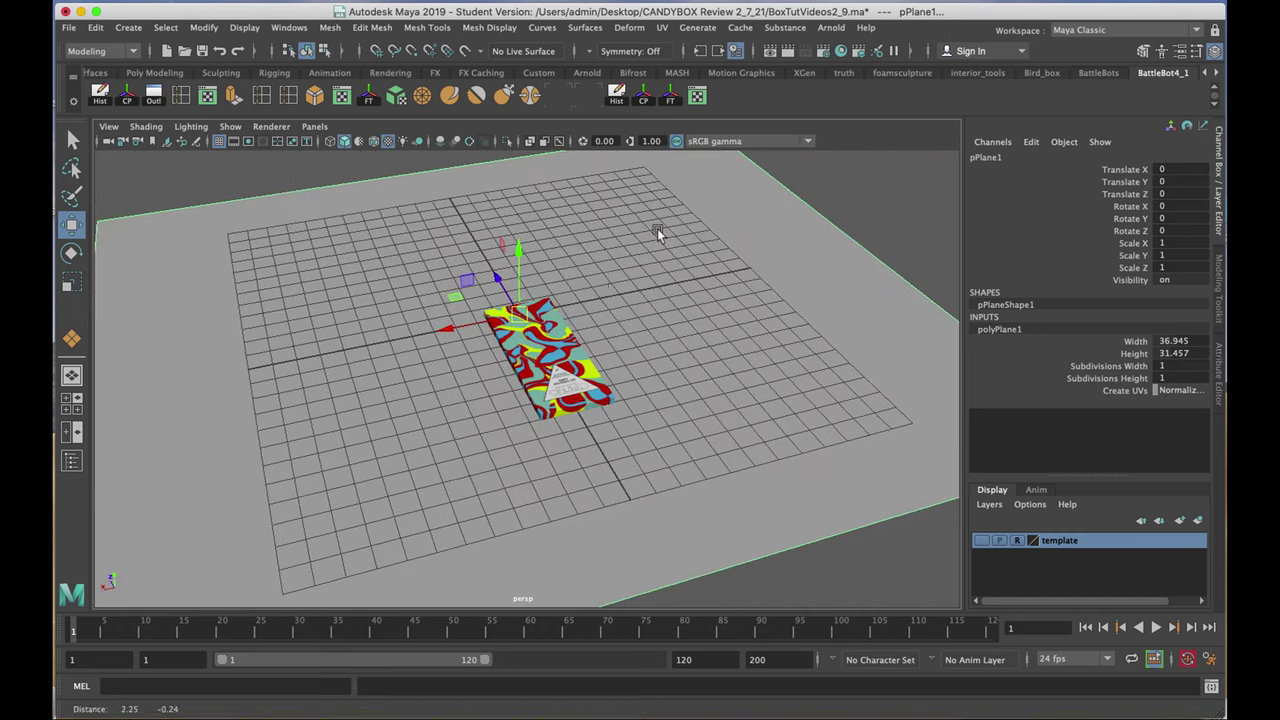
left_click(448, 327)
left_click(541, 343)
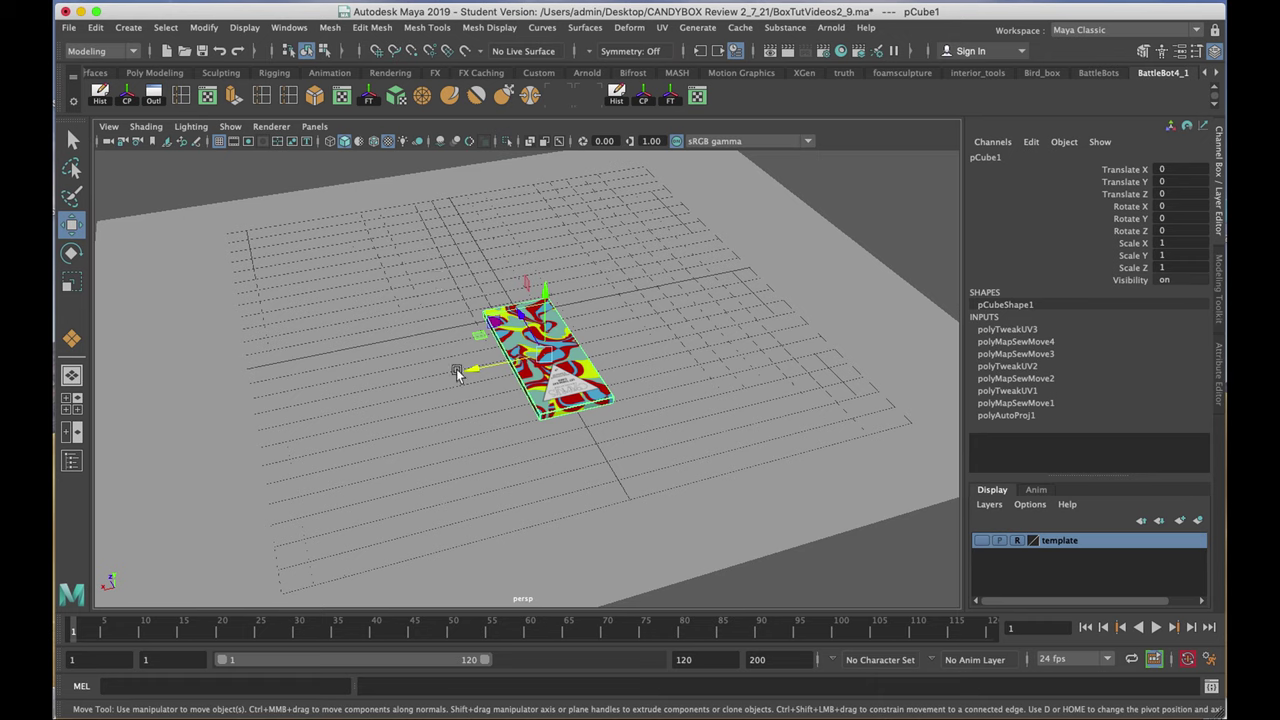
left_click_drag(472, 370, 602, 352)
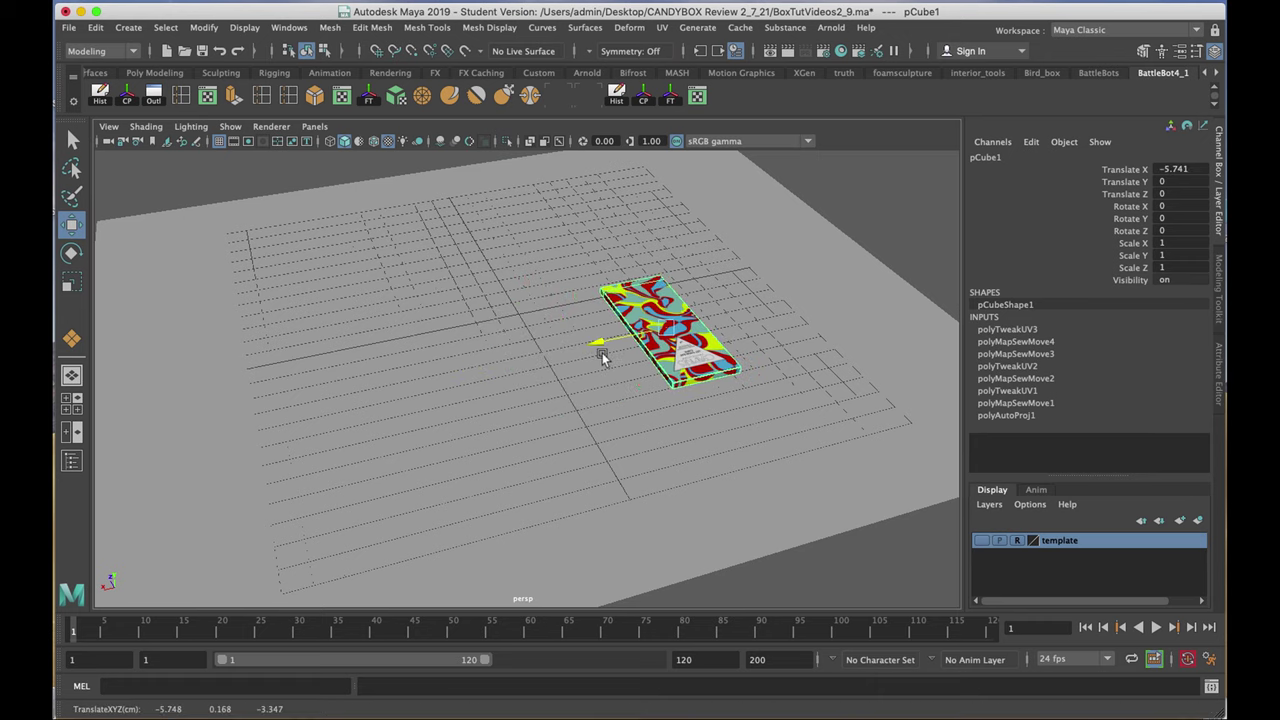
- Make the template layer visible and orbit to view its reference imagery
left_click(981, 540)
mouse_move(538, 384)
left_mouse_down("alt")
mouse_move(597, 380)
mouse_move(550, 345)
mouse_move(517, 391)
left_mouse_up("alt")
right_click_drag(517, 391, 715, 431, "alt")
left_click_drag(706, 417, 677, 388, "alt")
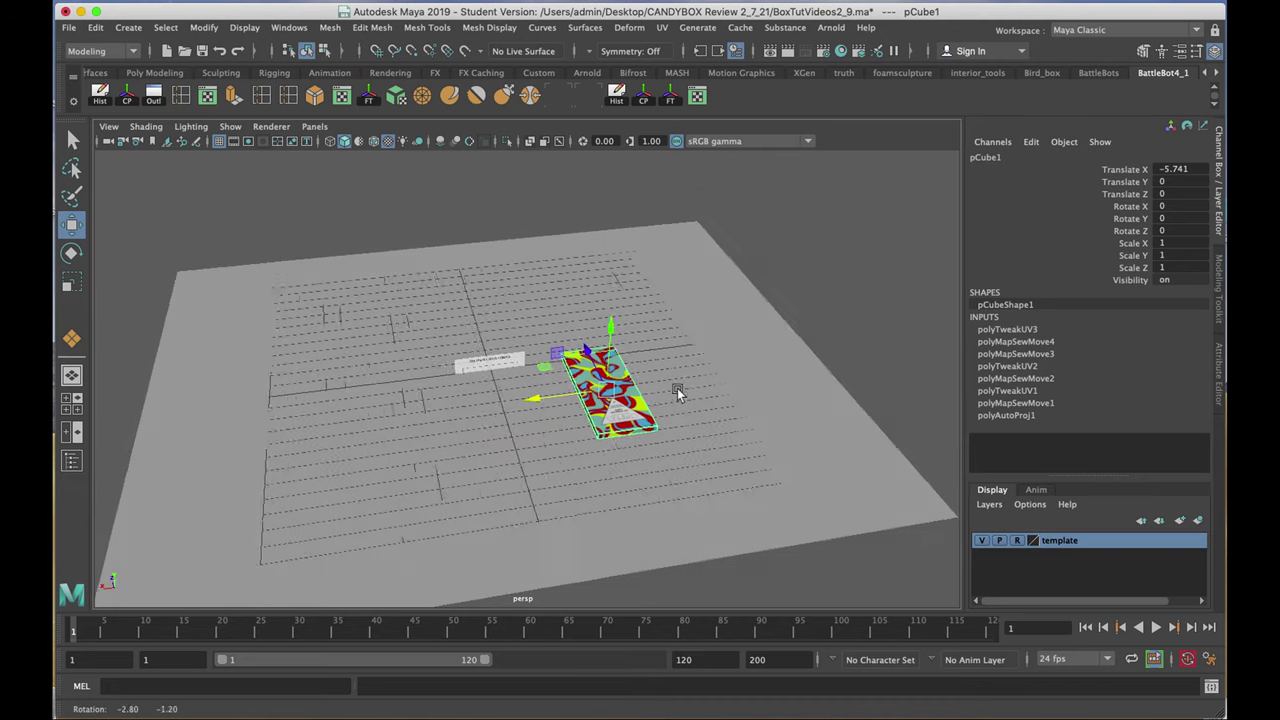
- Assign the ground plane to a new display layer and check its visibility toggle
left_click(706, 257)
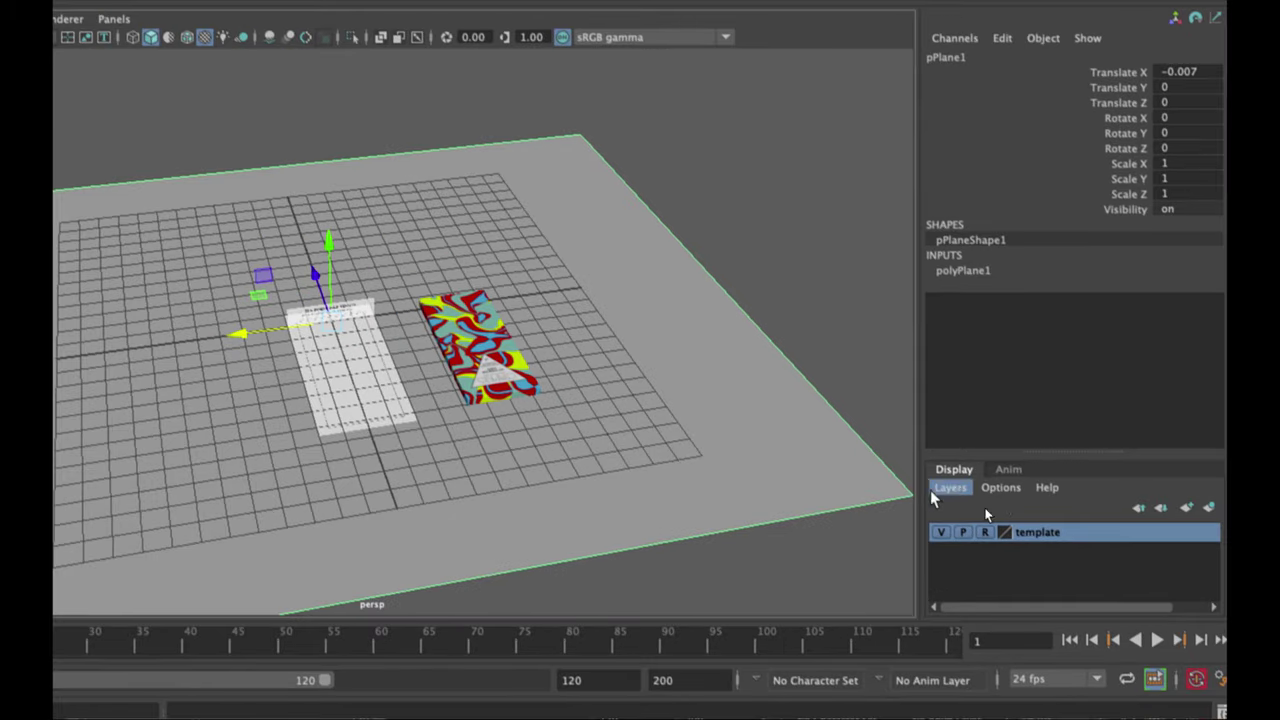
left_click(1209, 508)
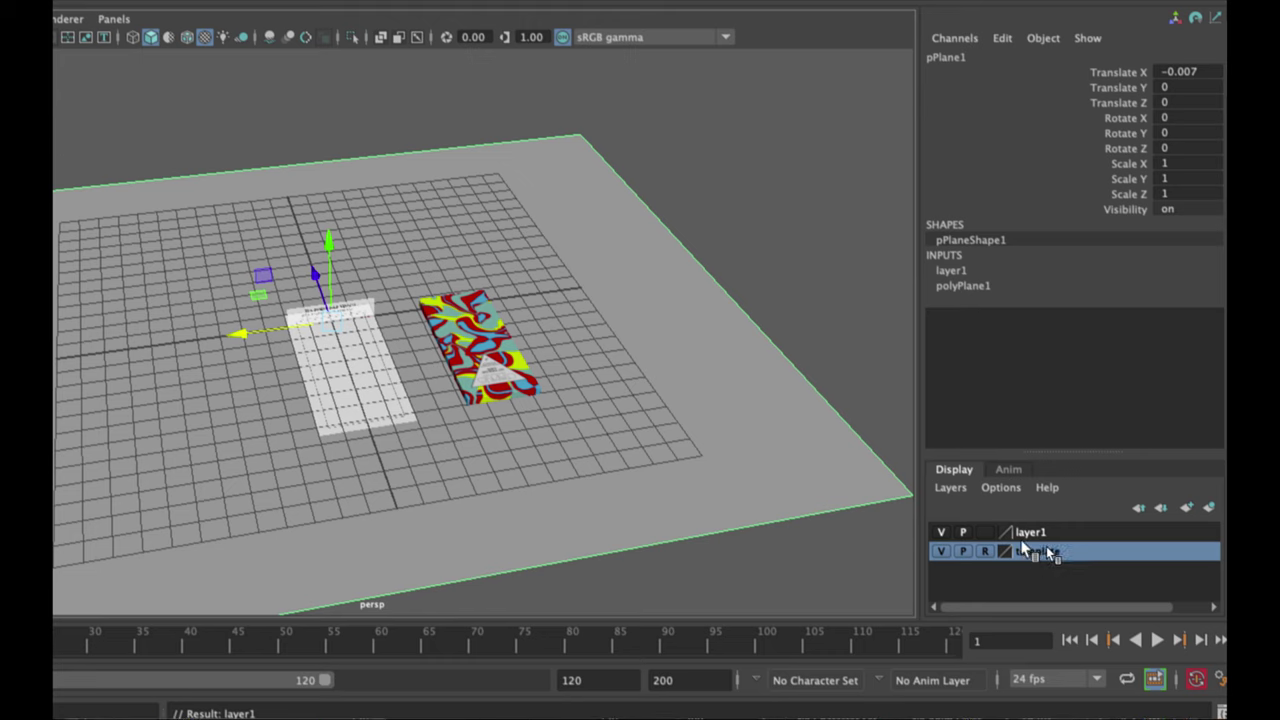
left_click(940, 532)
left_click(940, 532)
left_click(940, 532)
left_click(940, 532)
- Name the layers Plane and CandBox, then hide both
double_click(1029, 530)
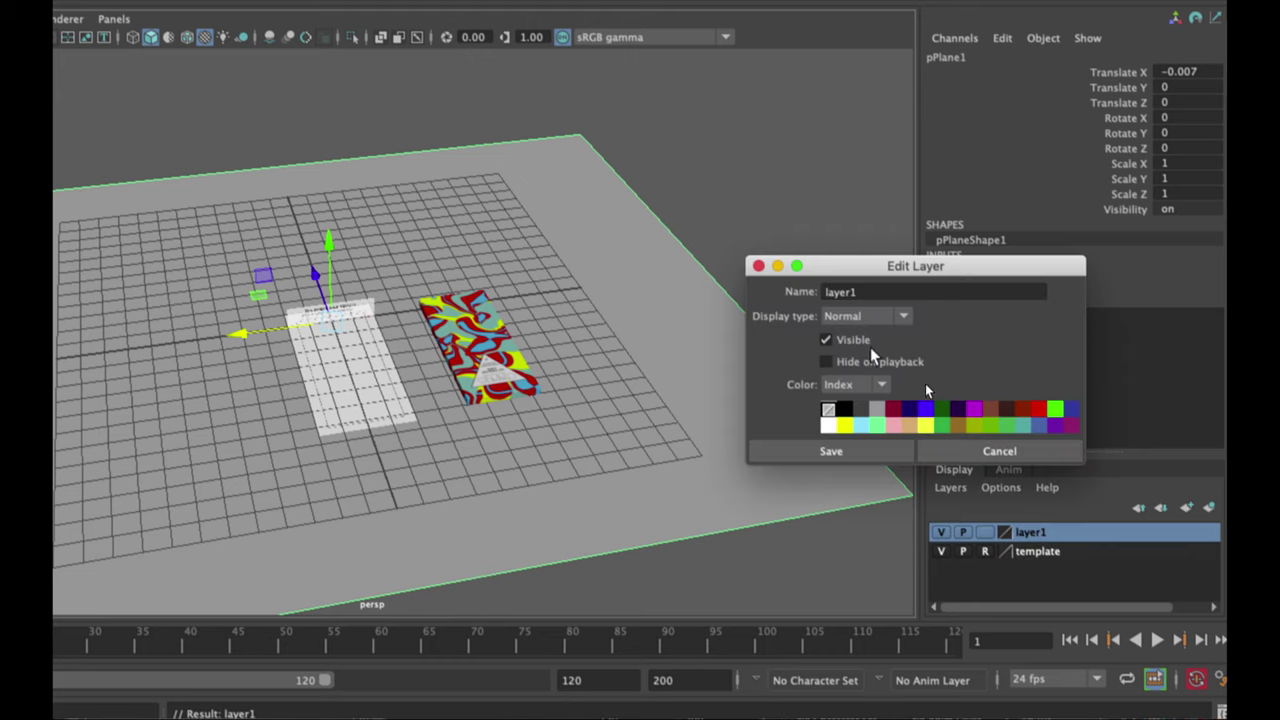
double_click(871, 291)
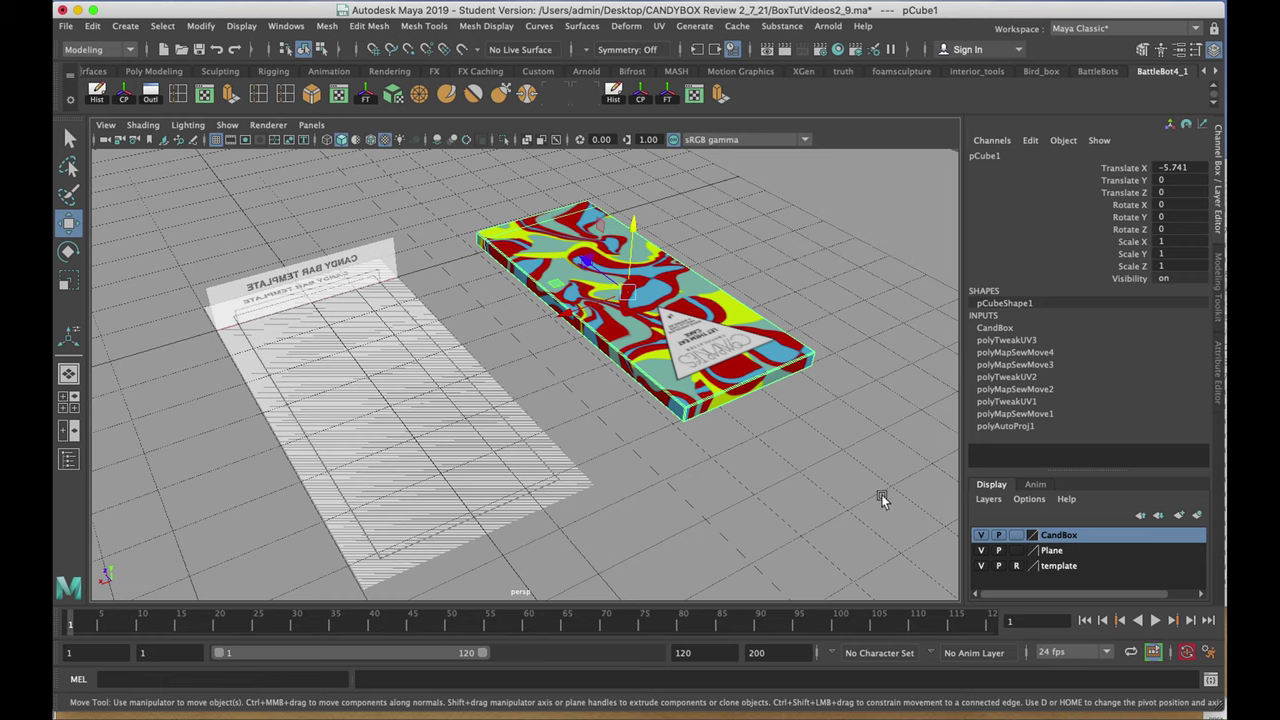
left_click(980, 535)
left_click(981, 550)
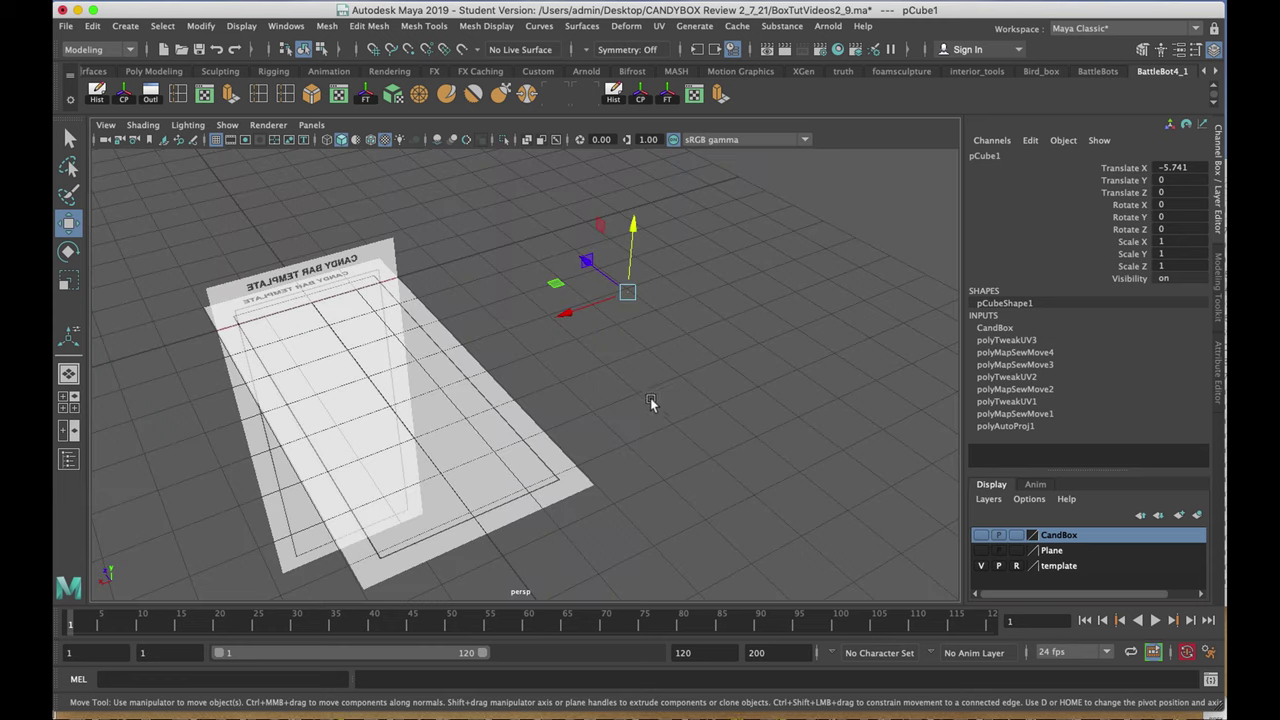
left_click_drag(675, 410, 574, 357, "alt")
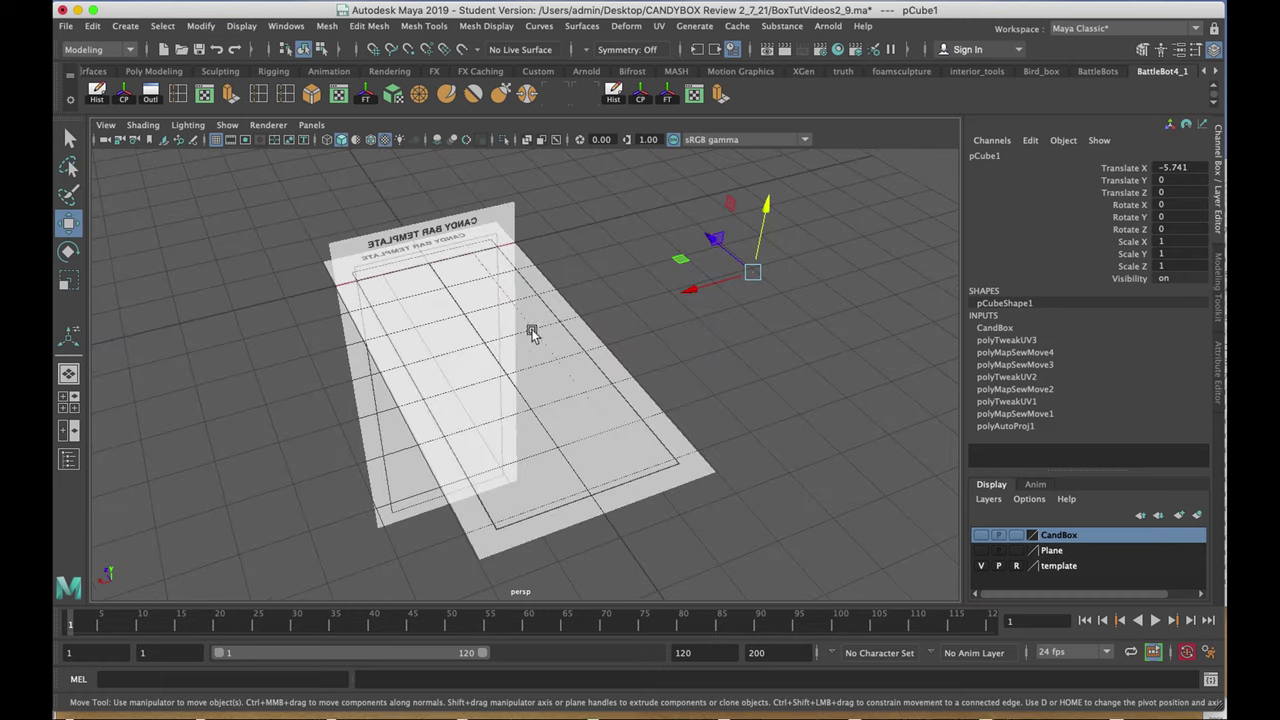
- In the top view, draw a polygon cube base over the template's central candy bar panel
key("space")
key("space")
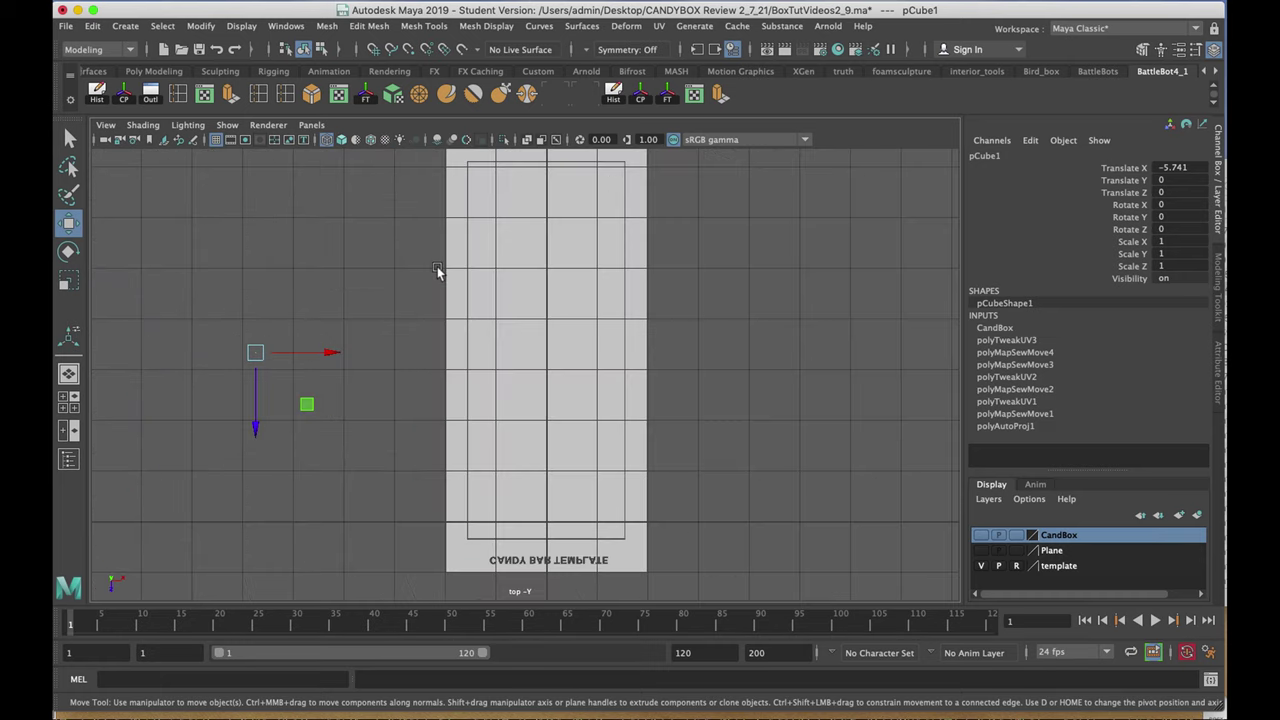
key("space")
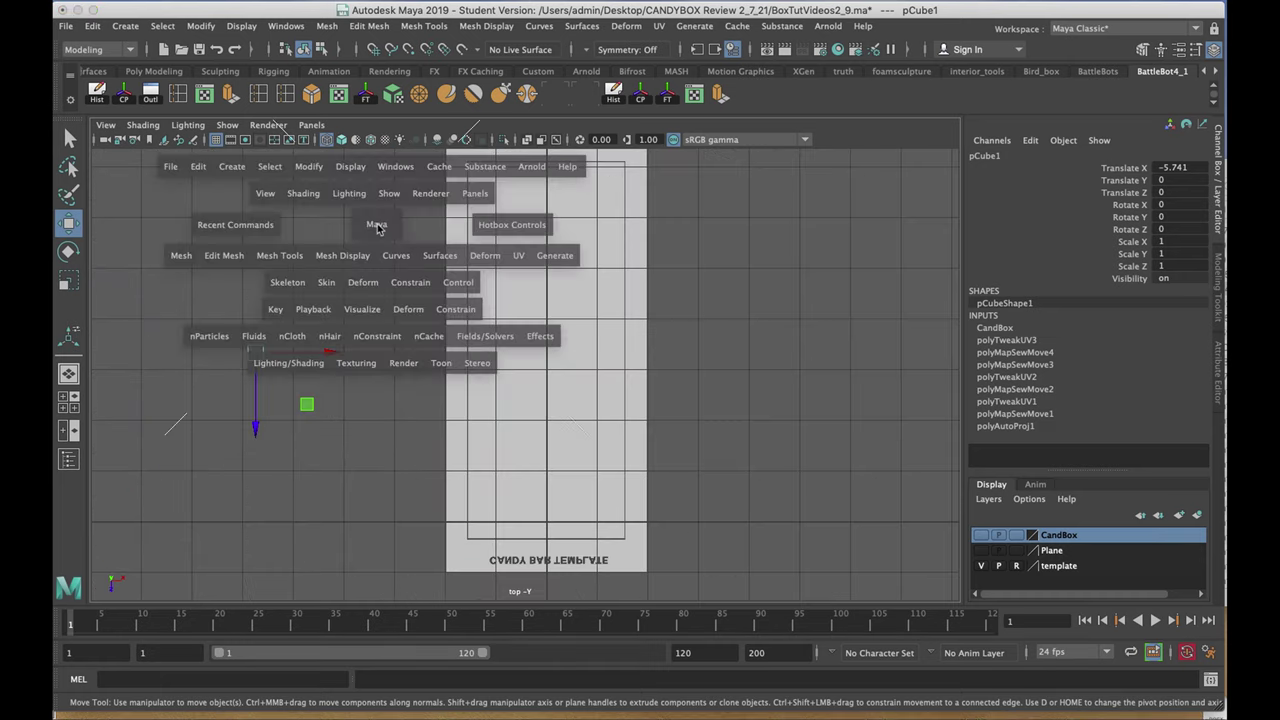
left_click(230, 169)
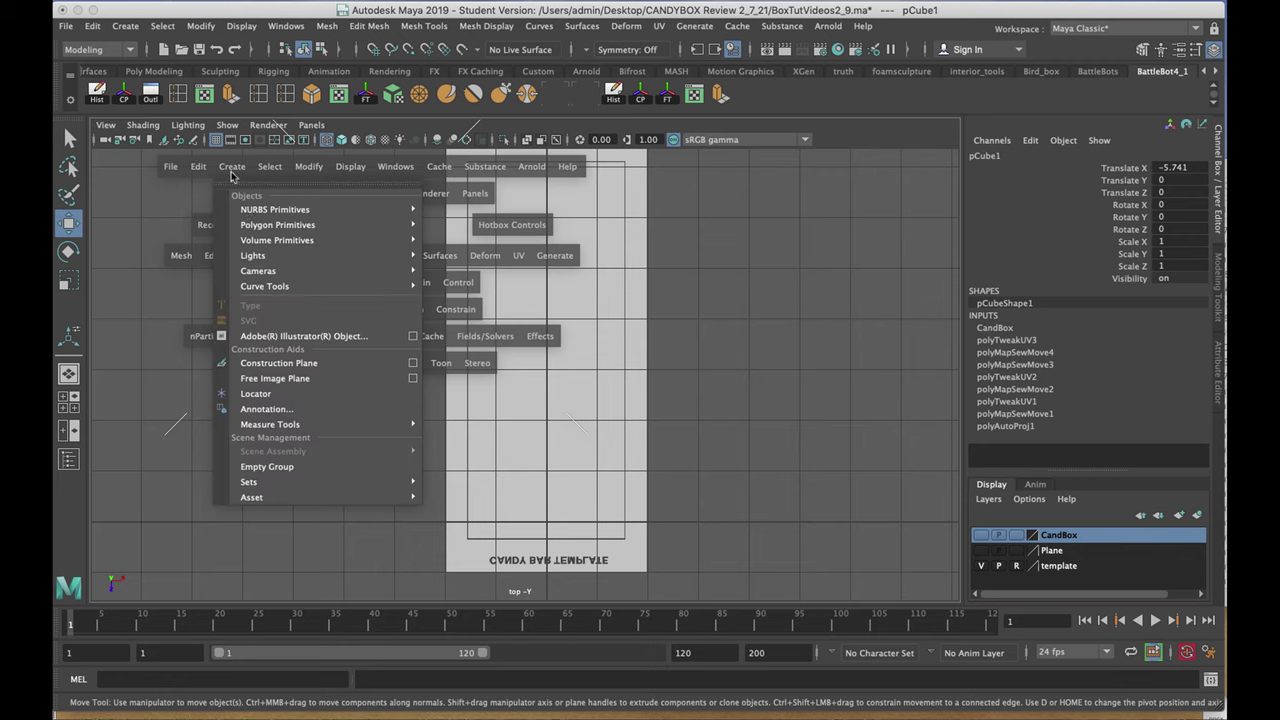
mouse_move(258, 226)
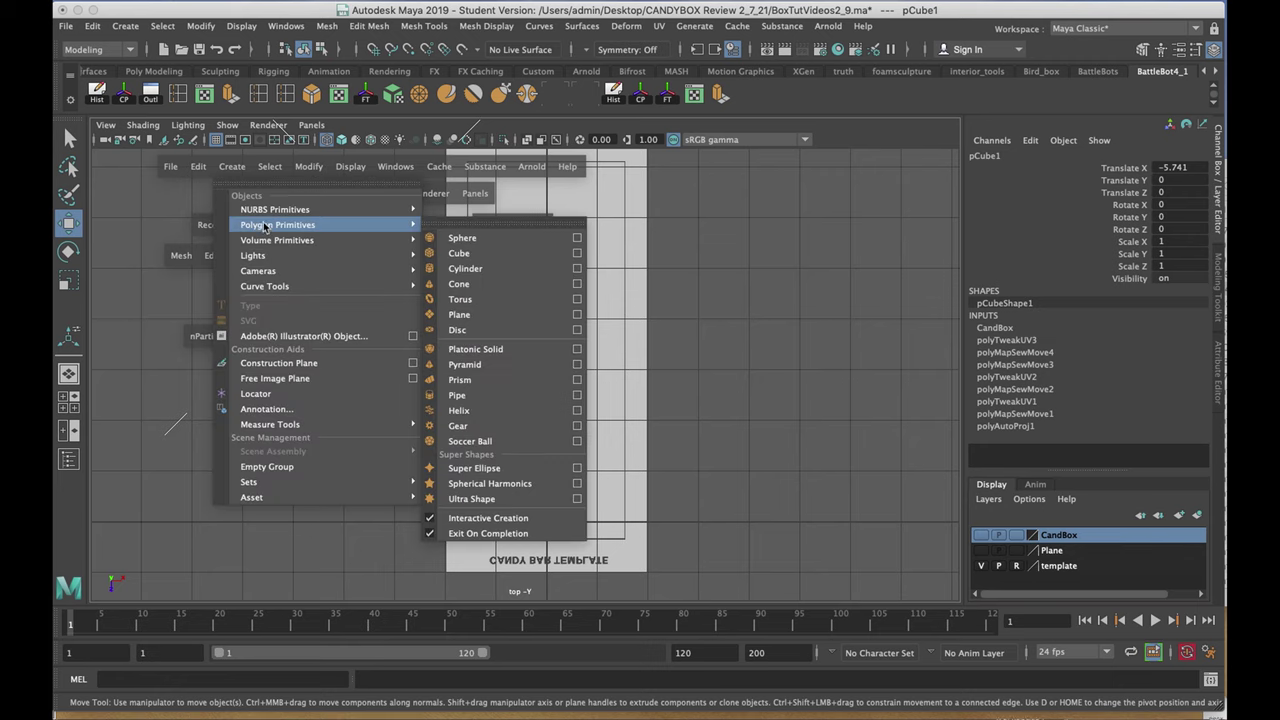
left_click(474, 254)
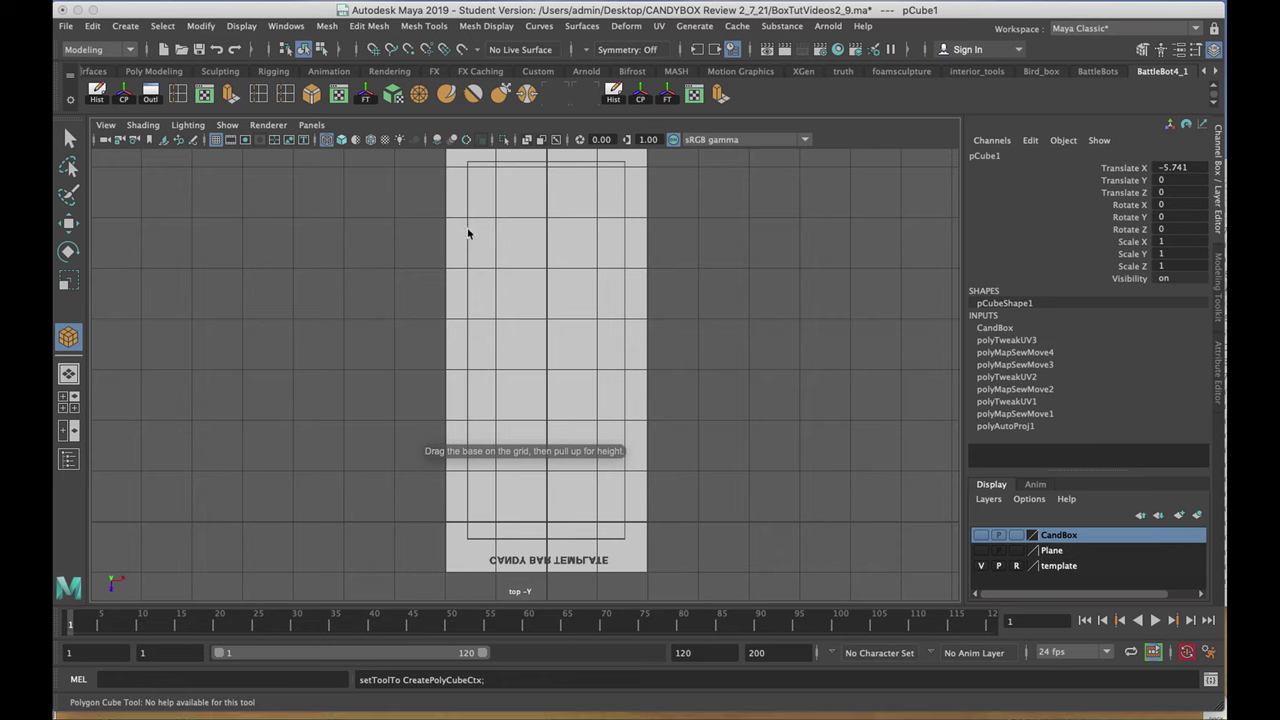
left_click_drag(467, 161, 546, 338)
left_click_drag(599, 413, 624, 521)
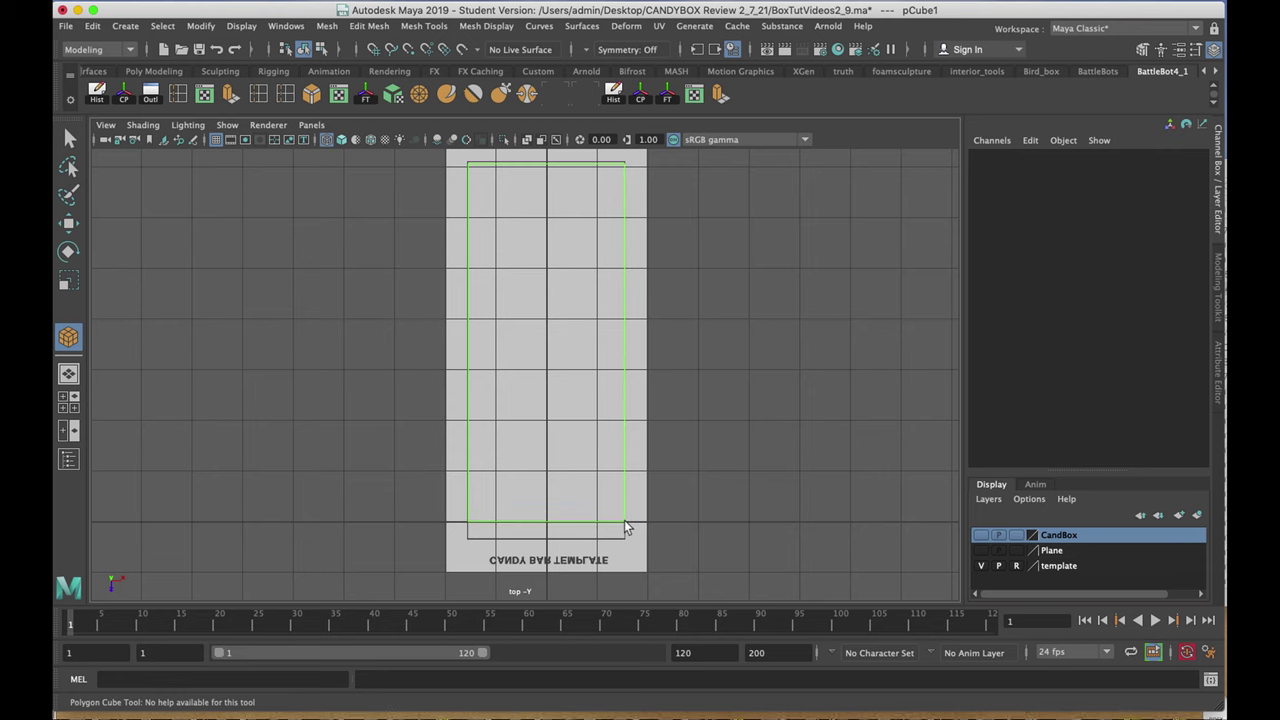
left_click_drag(625, 521, 625, 521)
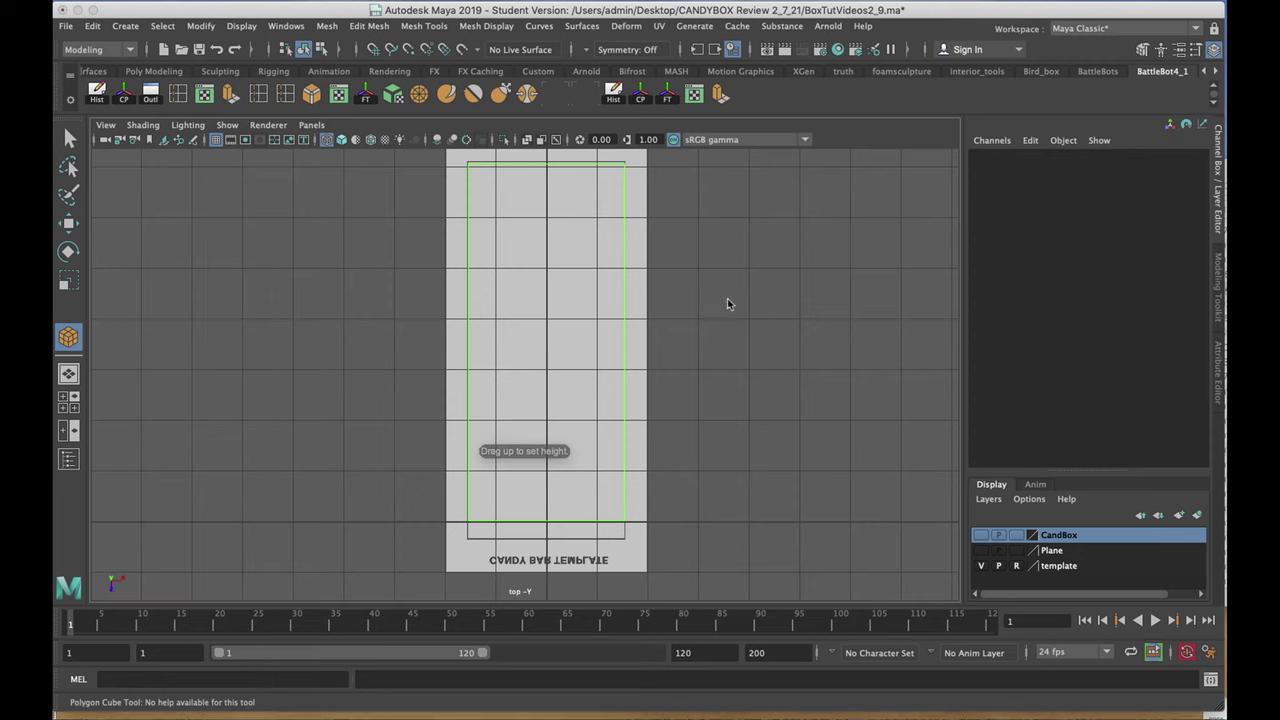
key("space")
key("space")
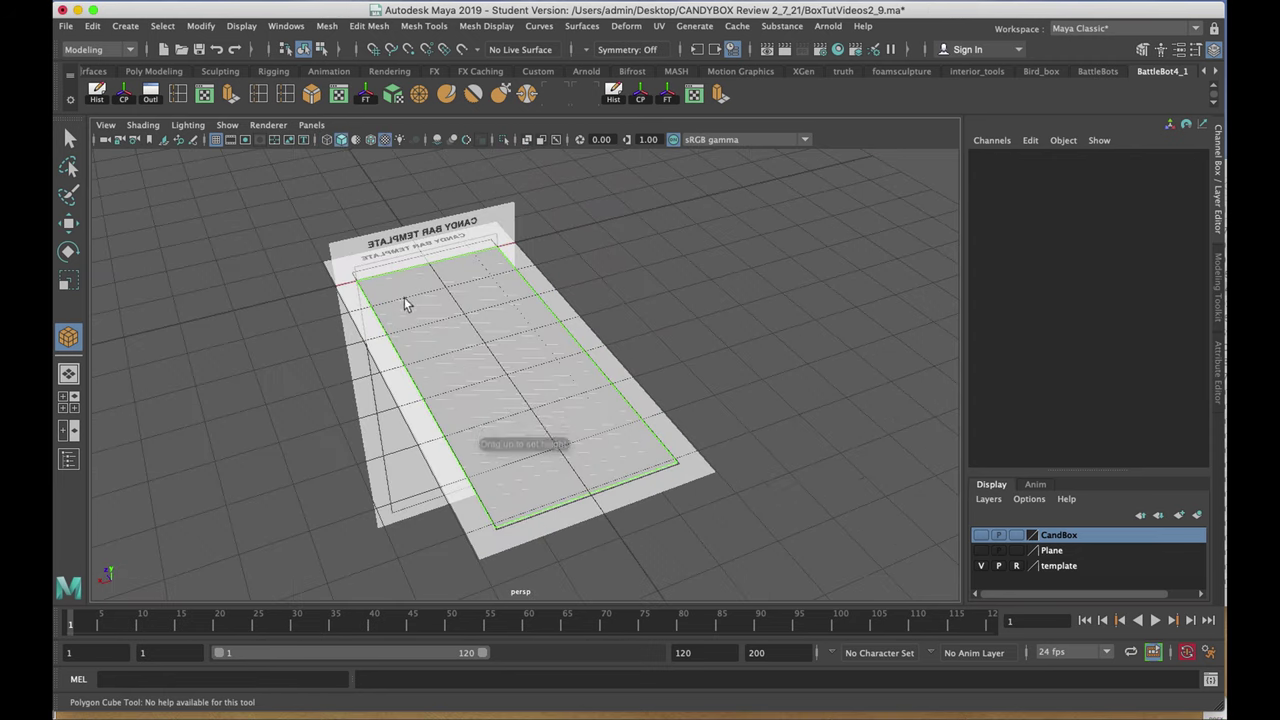
- Tilt the perspective view and raise the cube to a 0.159 height, forming a 3.107 × 7.062 slab
left_click_drag(404, 297, 412, 341, "alt")
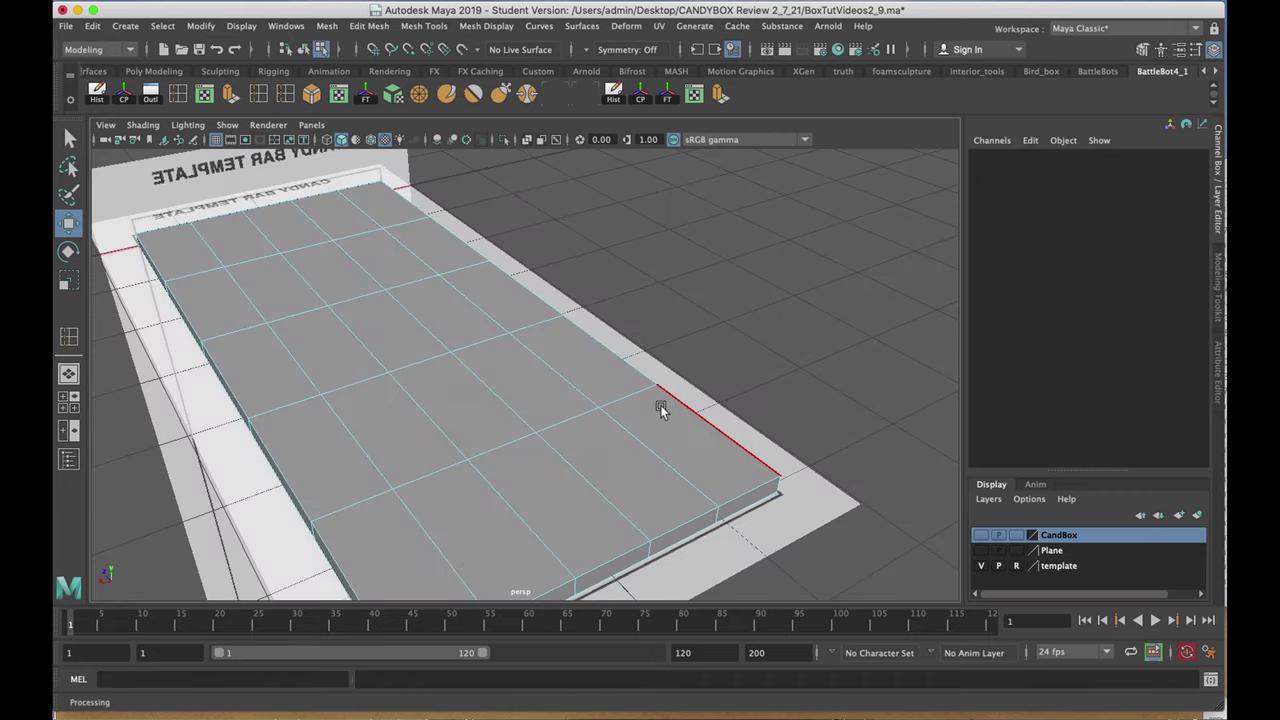
- Switch the slab to face mode and select the top faces along the left row
middle_click_drag(660, 405, 685, 358, "alt")
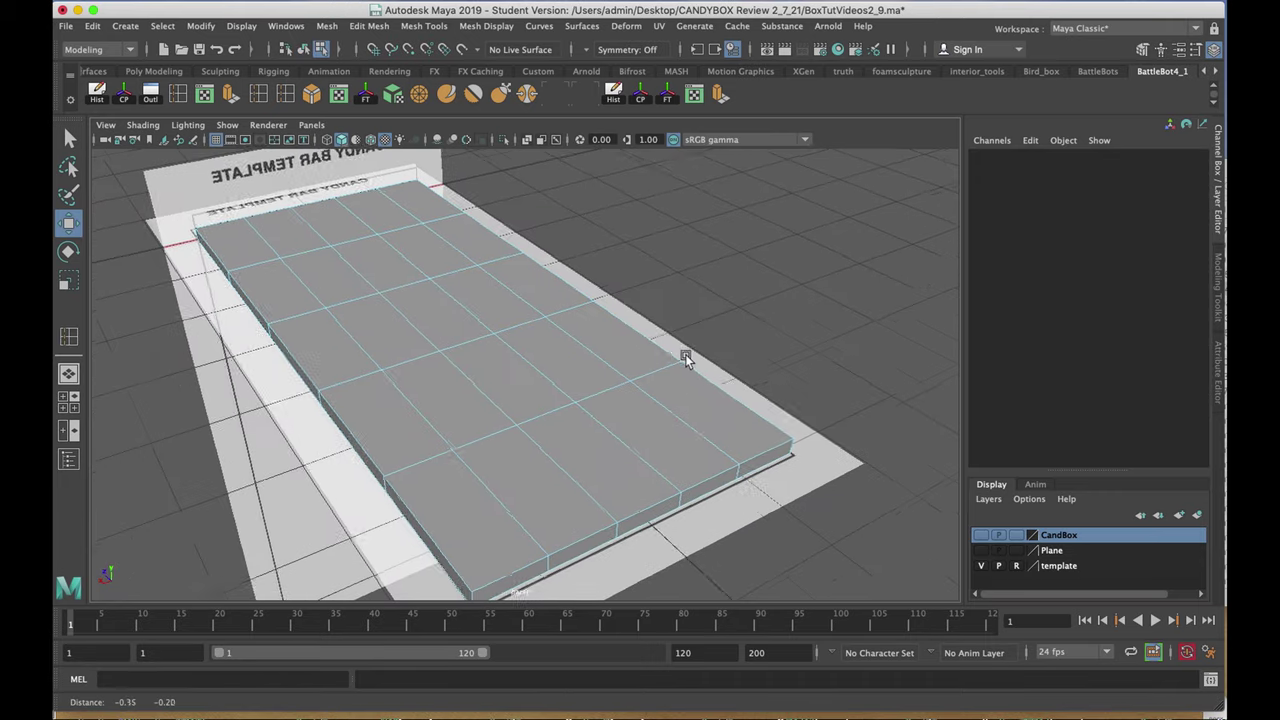
right_click(573, 320)
right_click_drag(572, 331, 570, 360)
left_click(735, 416)
left_click(742, 416)
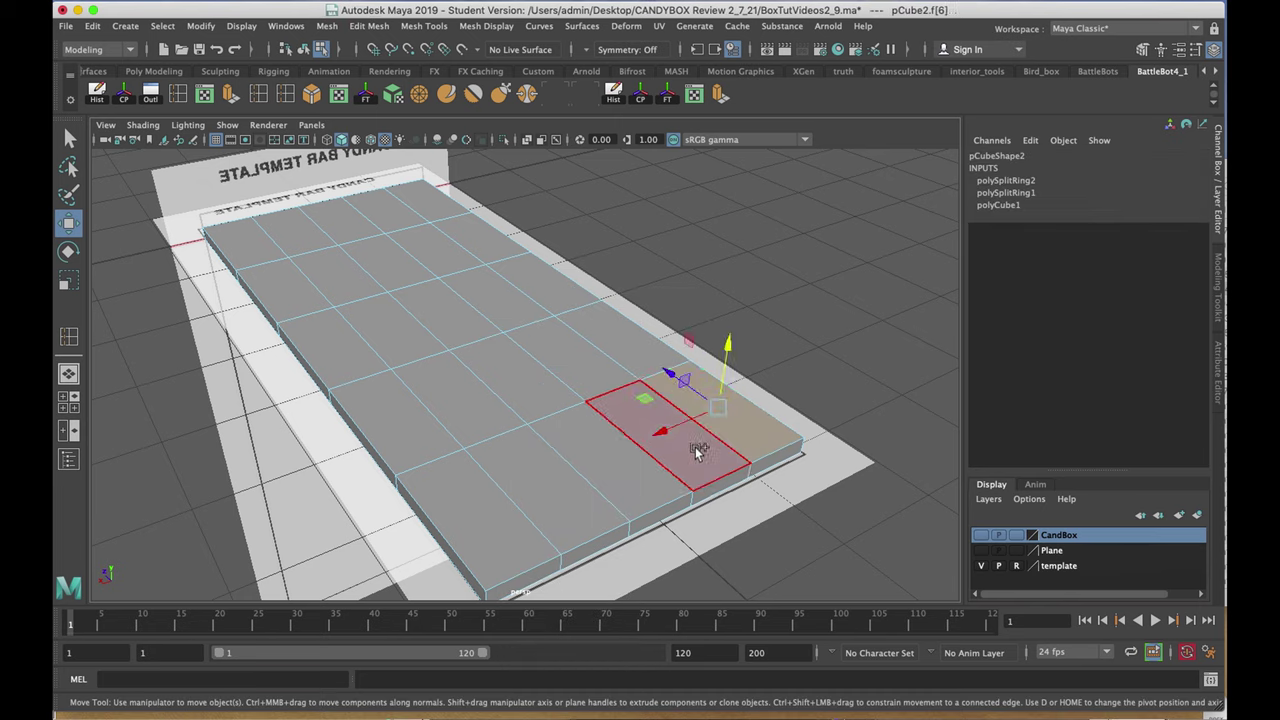
left_click(615, 478, "shift")
left_click(573, 497, "shift")
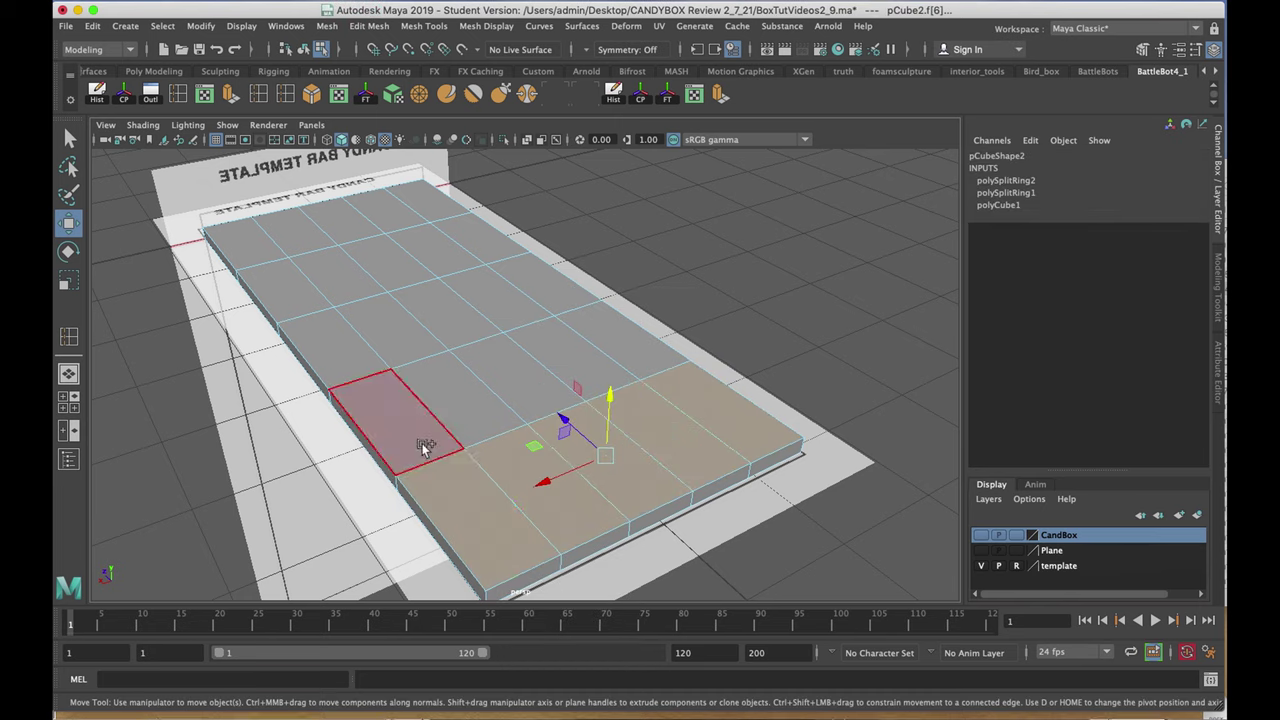
left_click(415, 438, "shift")
left_click(330, 355, "shift")
left_click(271, 286, "shift")
- Add the corner, end-row and remaining top faces to the selection
left_click(256, 252, "shift")
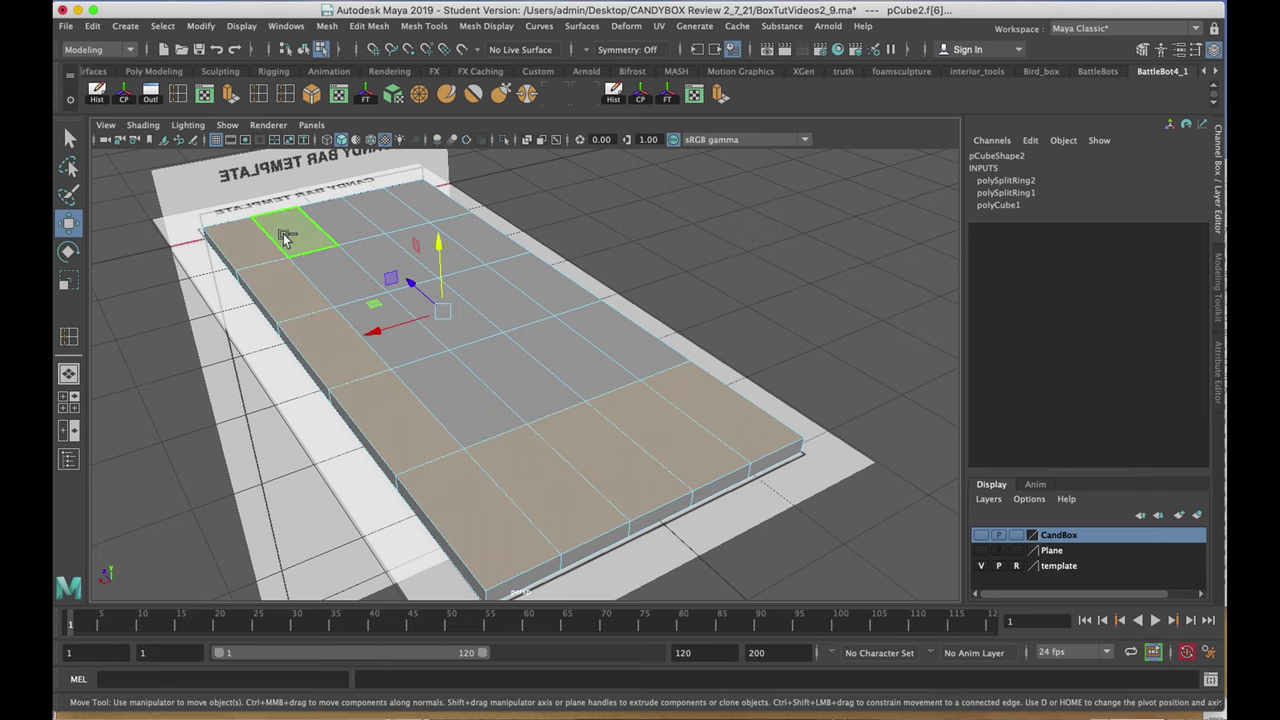
left_click(286, 234, "shift")
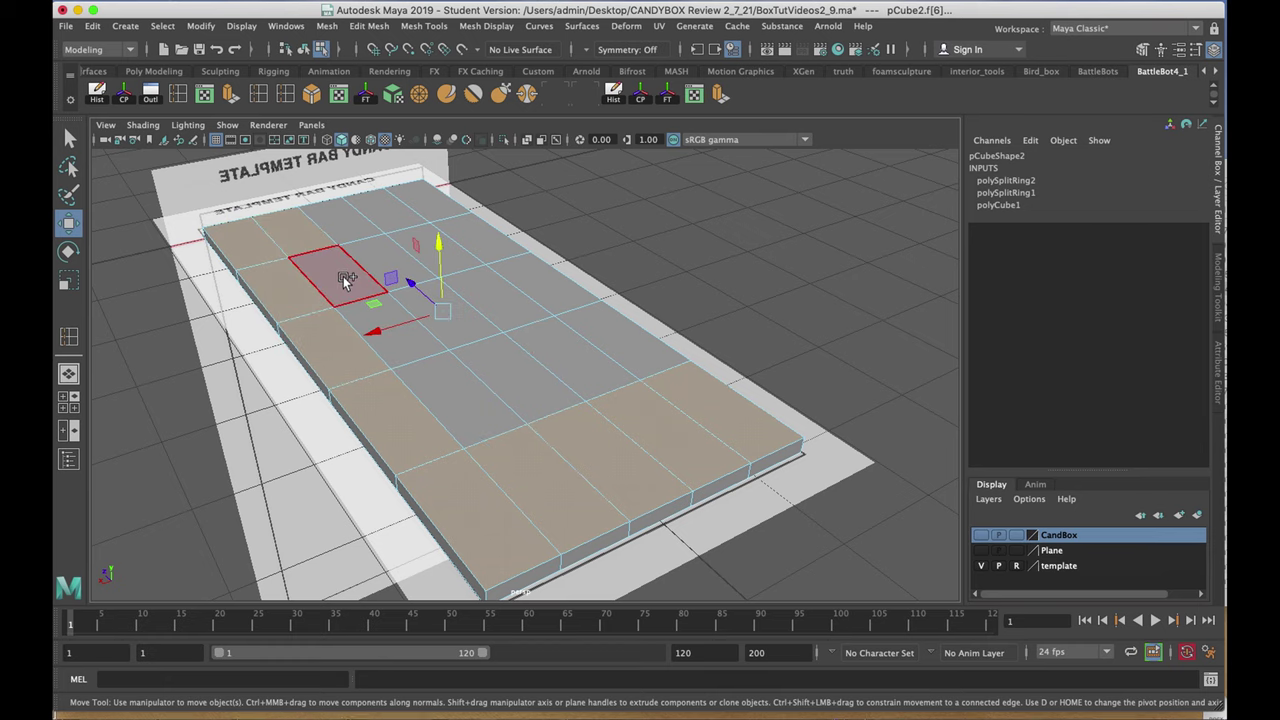
left_click(342, 276, "shift")
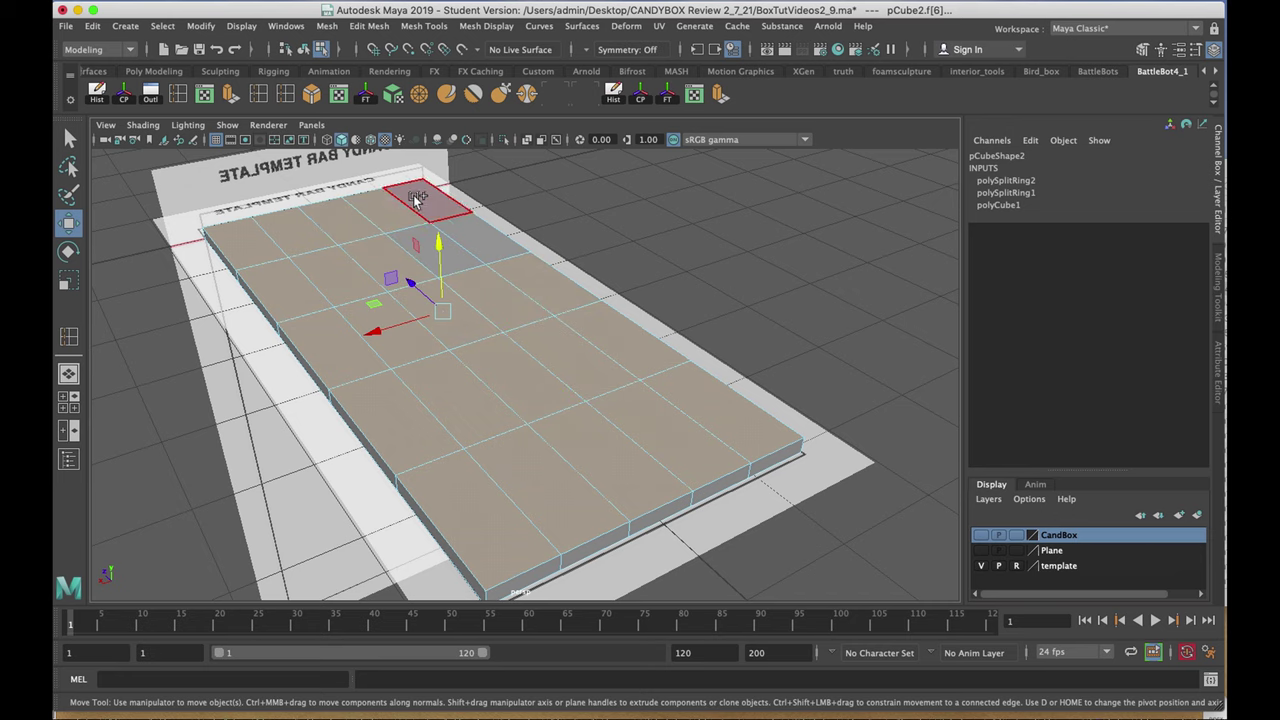
left_click(433, 245)
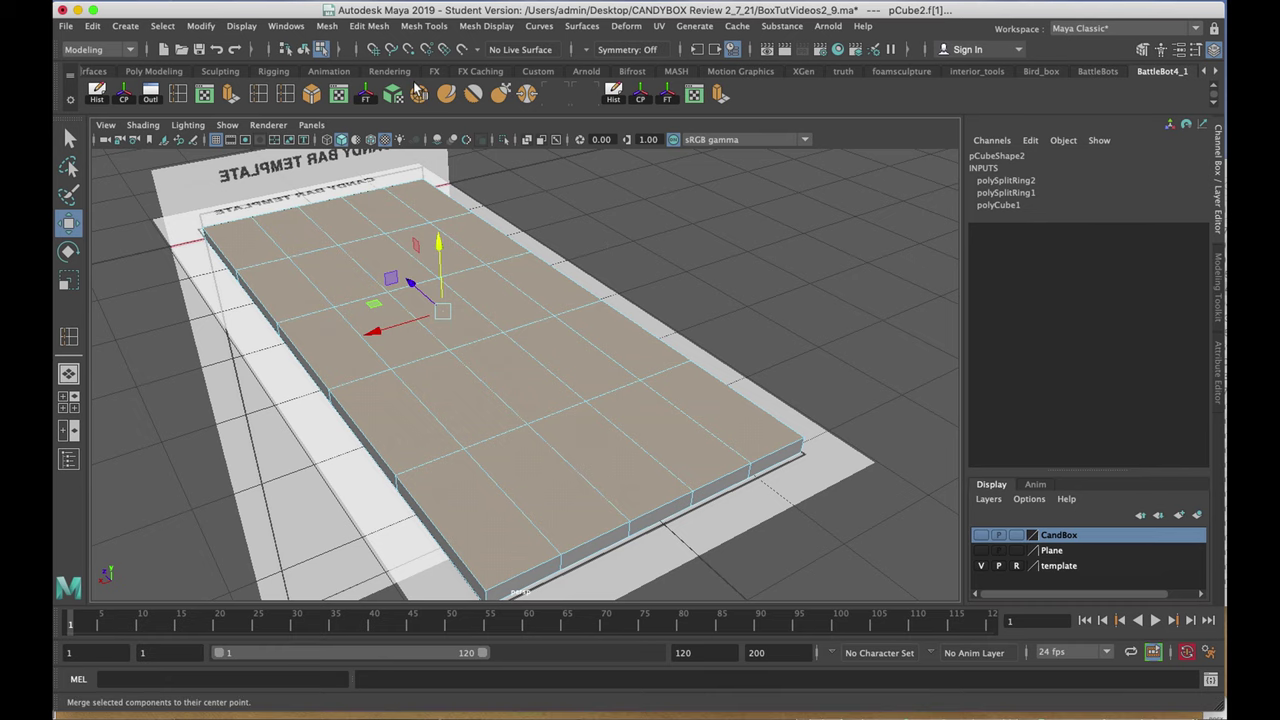
- Reset the Edit Mesh > Extrude options to their default settings
left_click(368, 26)
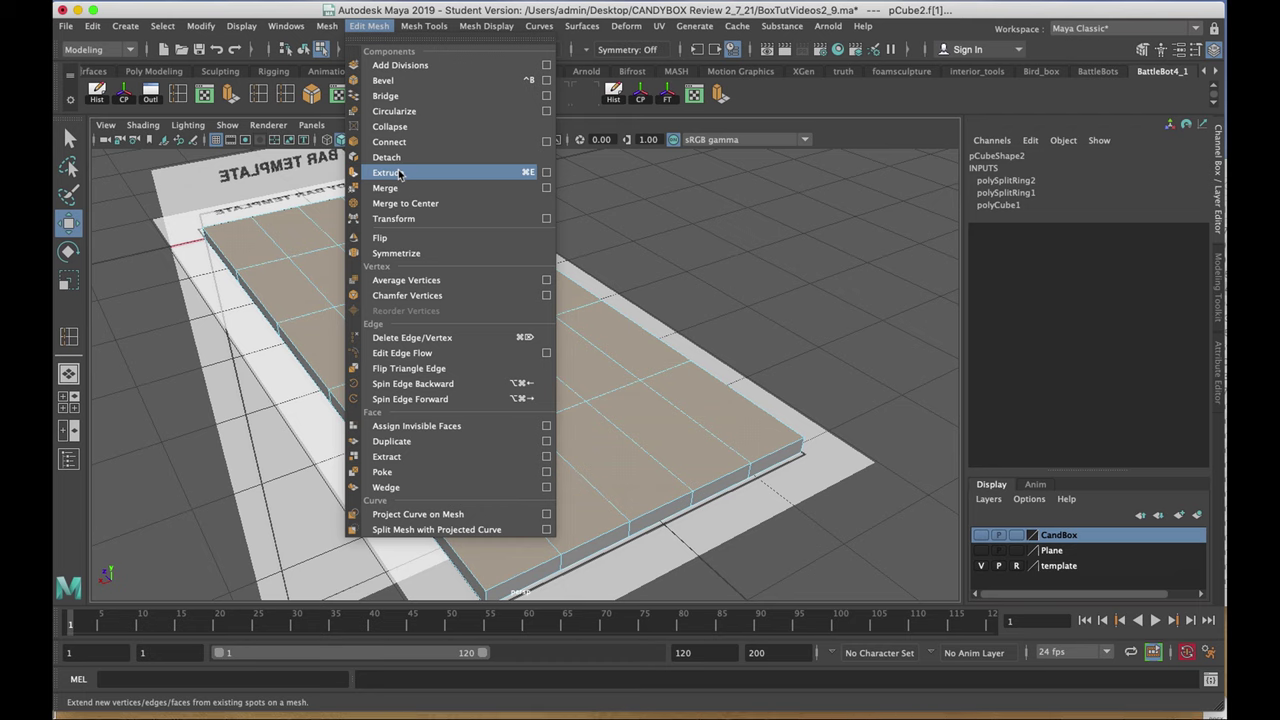
left_click(546, 172)
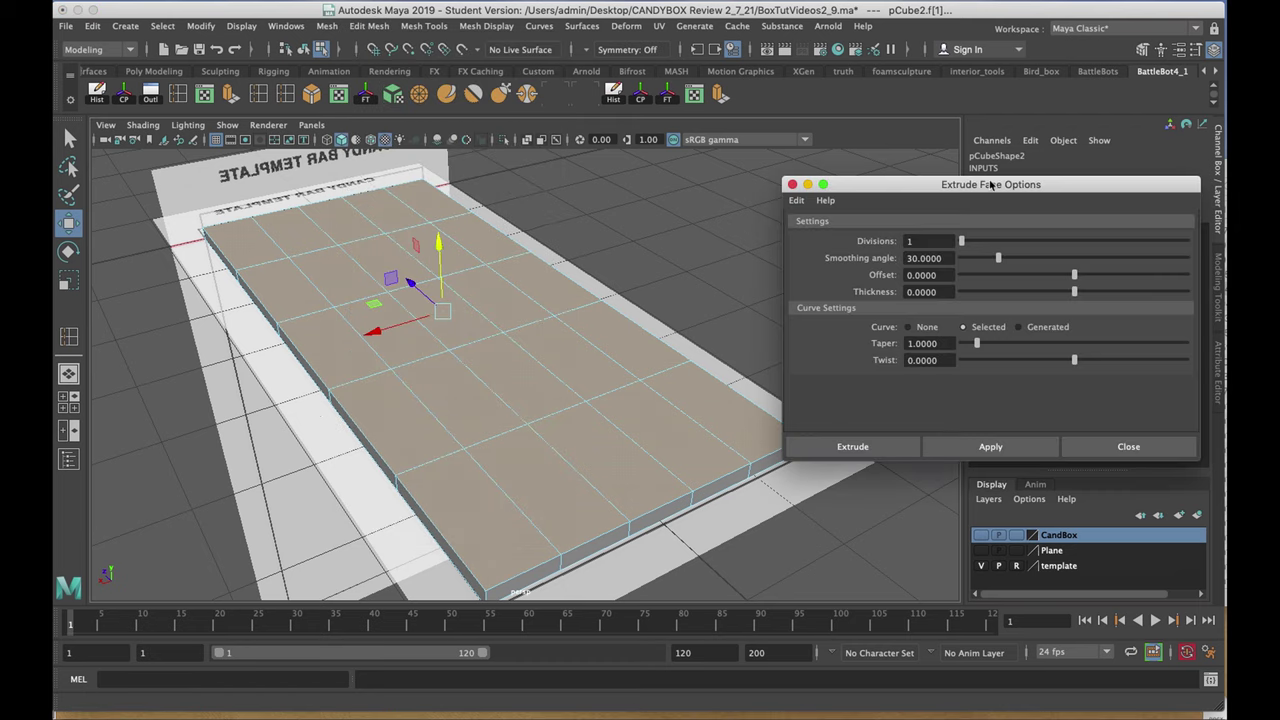
left_click_drag(993, 185, 863, 164)
left_click(666, 180)
left_click(668, 181)
left_click(666, 180)
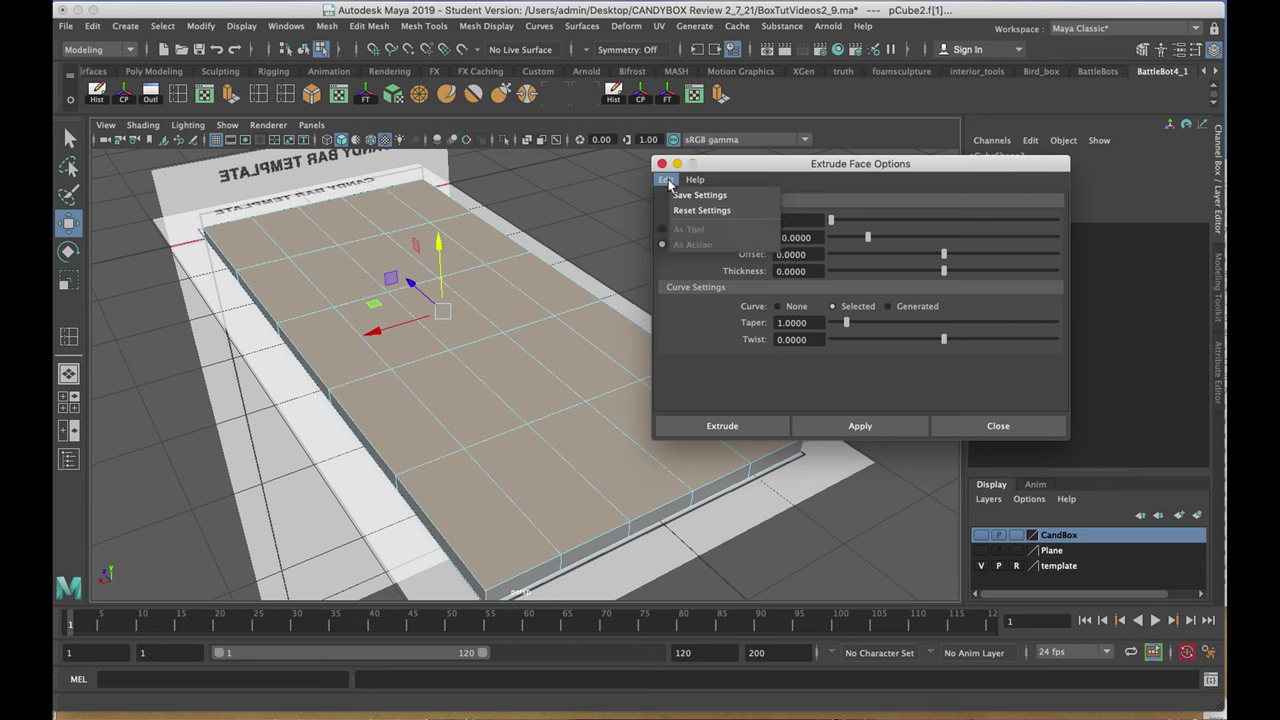
left_click(676, 211)
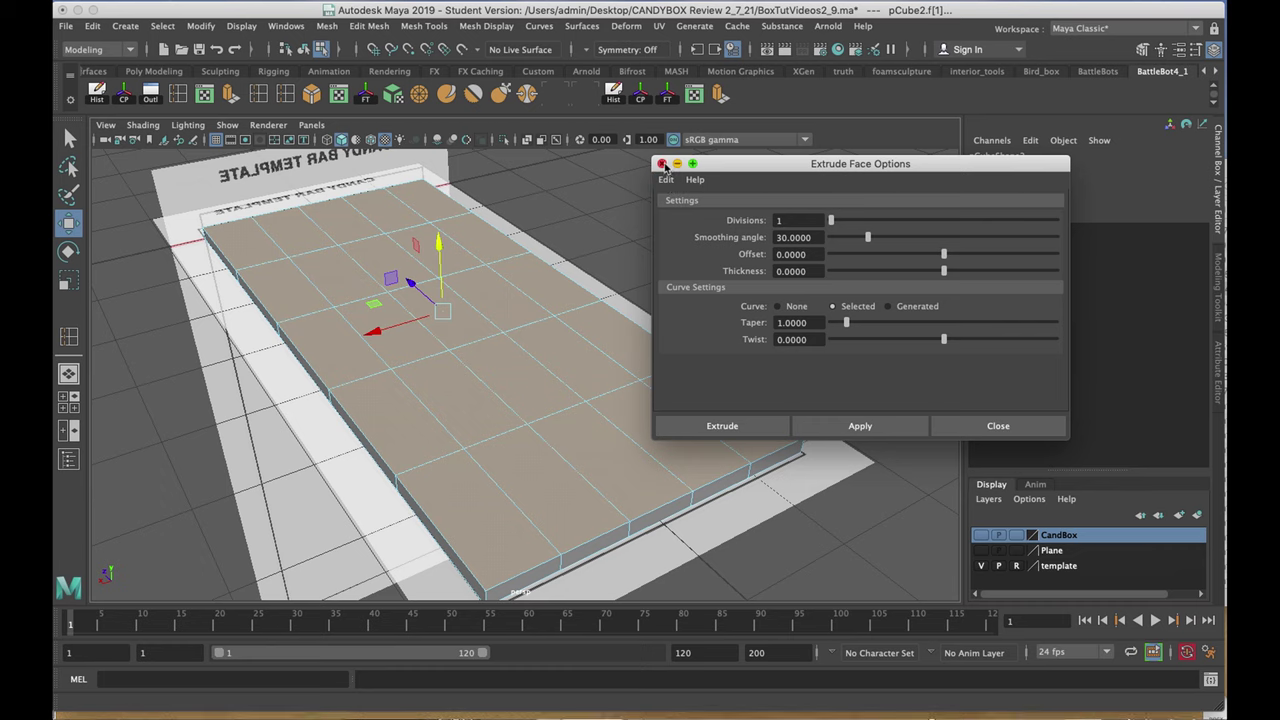
left_click(662, 163)
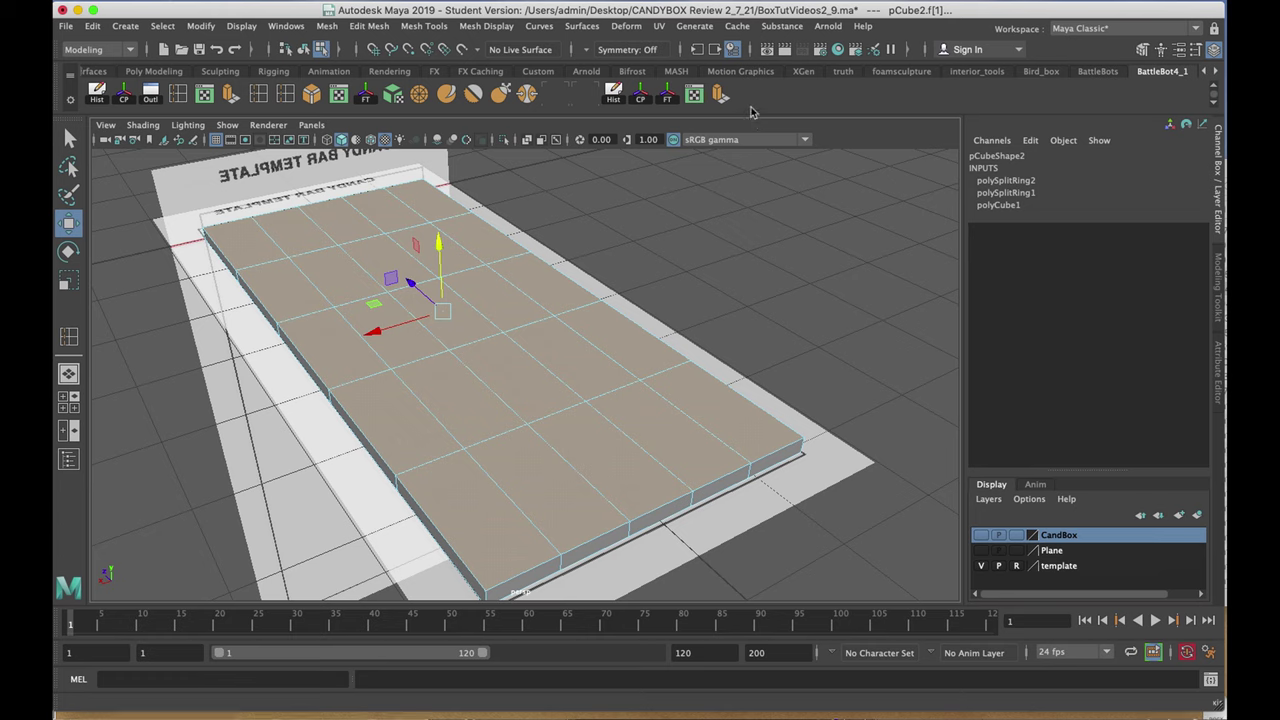
- Extrude the selected top faces and delete the extra shelf shortcut
left_click(368, 26)
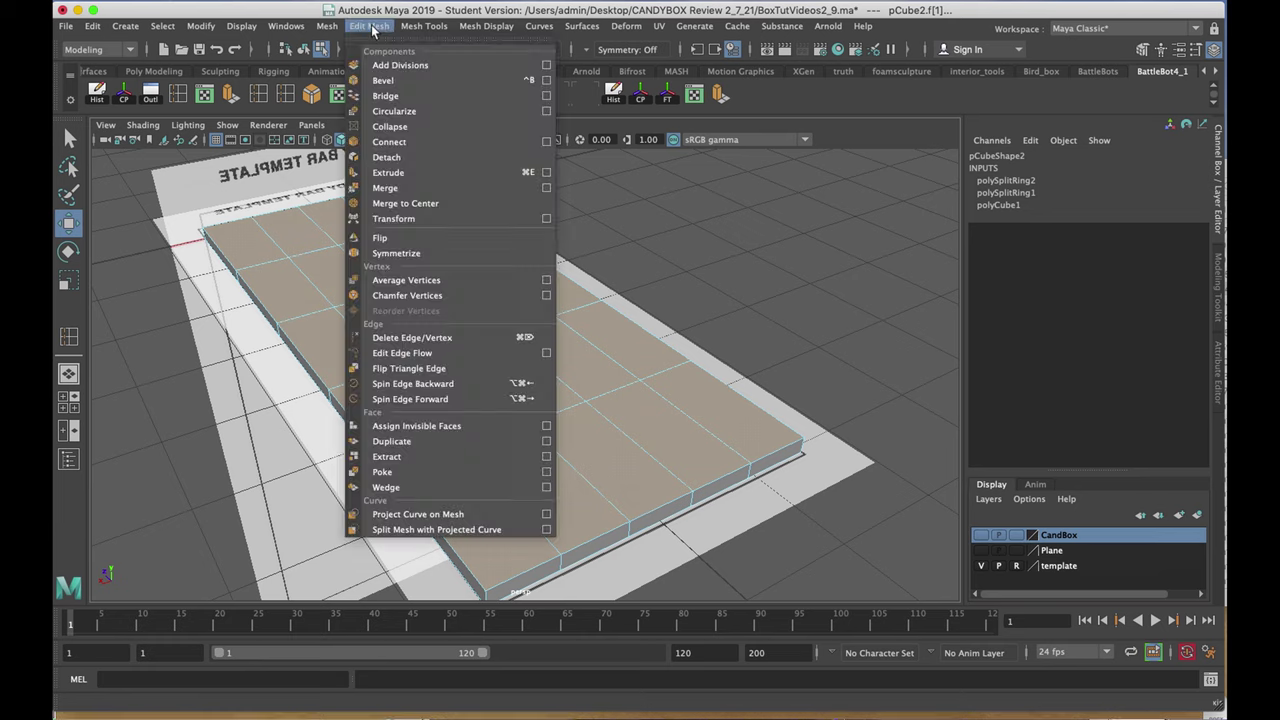
left_click(386, 173)
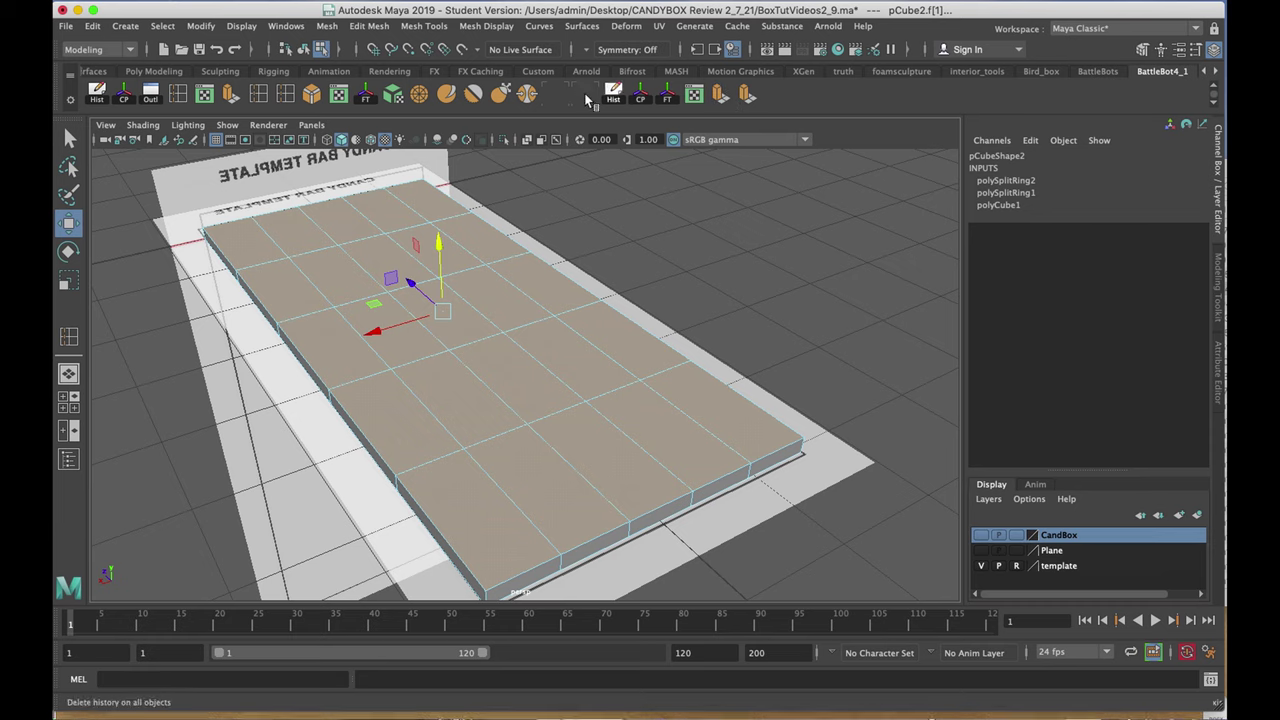
right_click(748, 95)
left_click(764, 146)
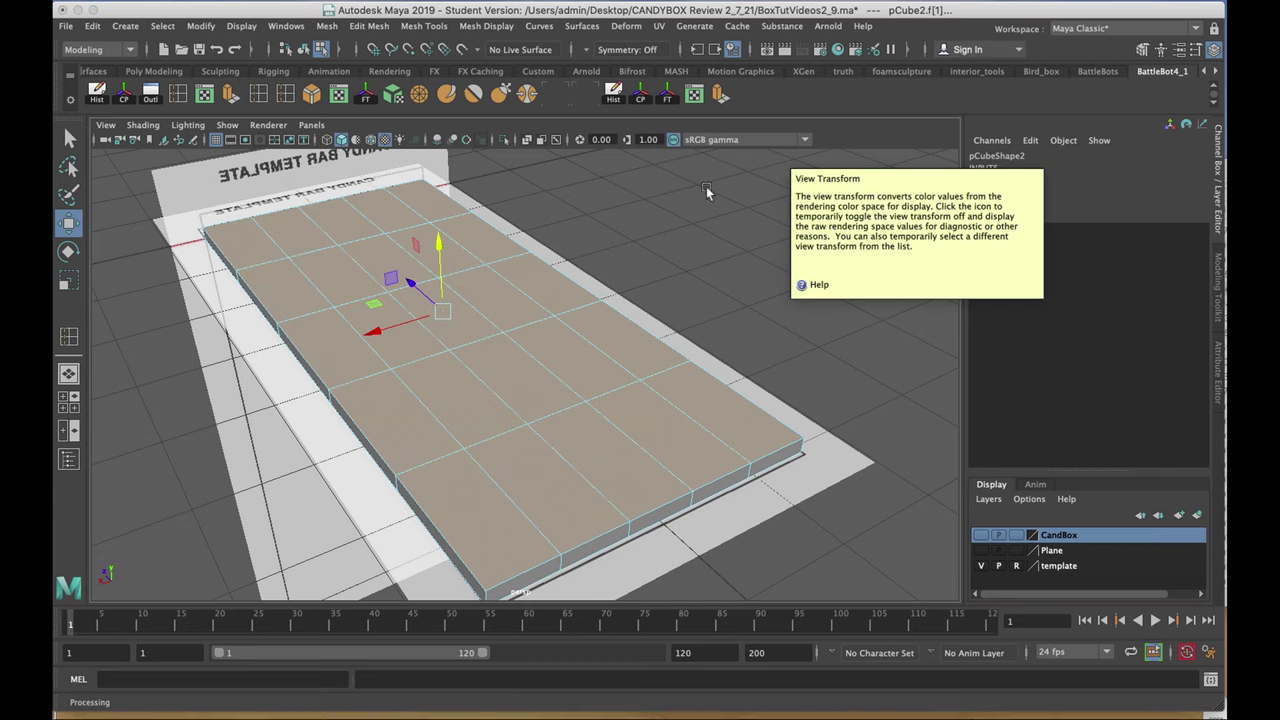
- Extrude the selected top faces with each face kept separate
left_click(718, 91)
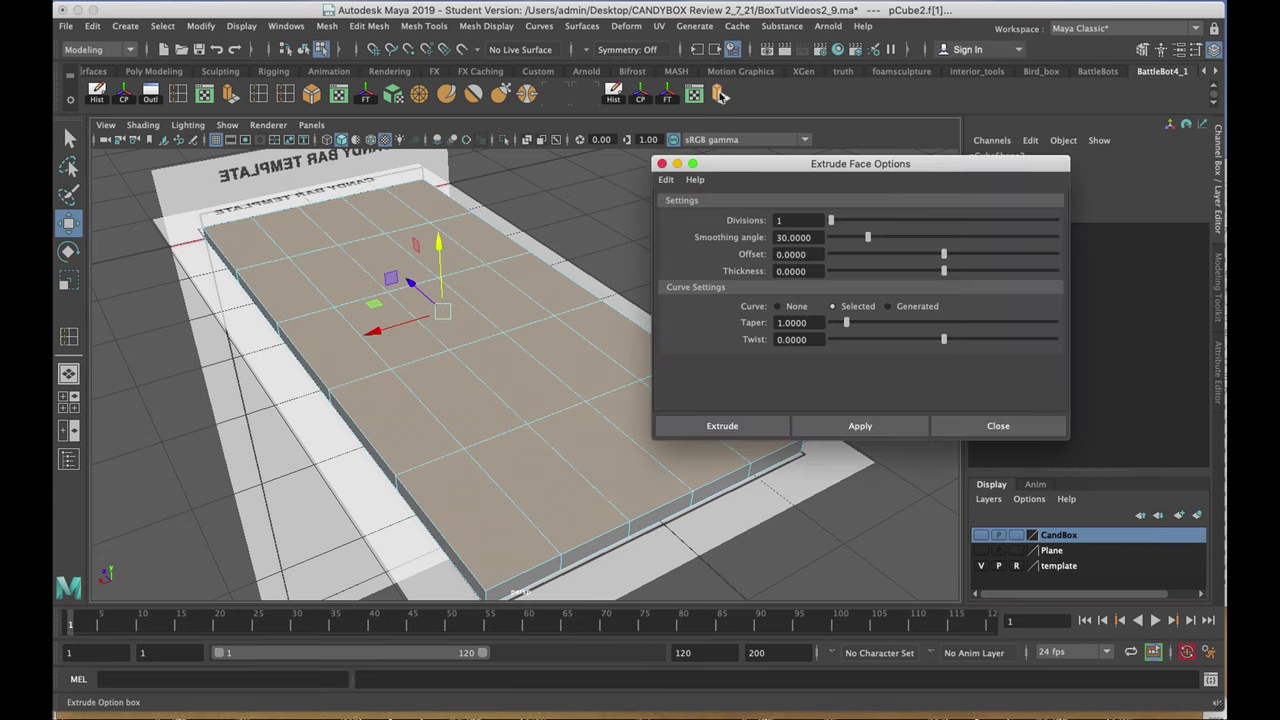
left_click(722, 426)
right_click_drag(510, 220, 586, 300, "alt")
left_click_drag(586, 300, 607, 280, "alt")
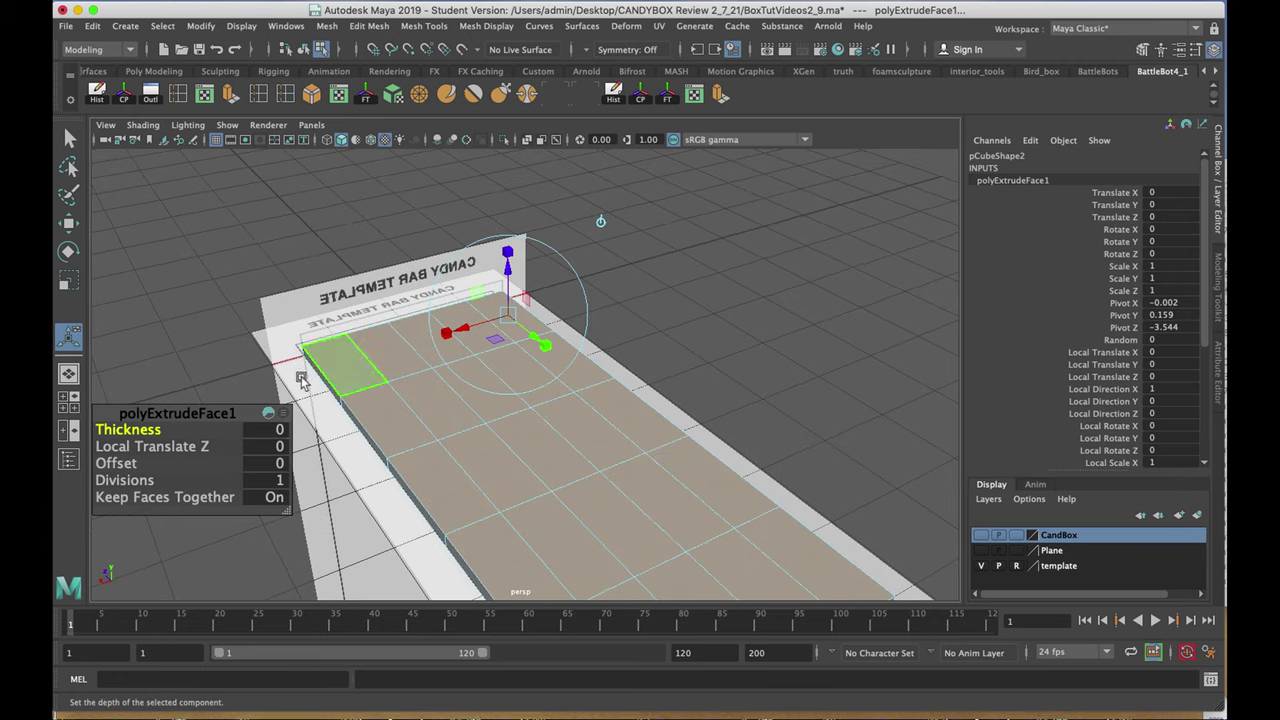
left_click_drag(207, 423, 257, 226)
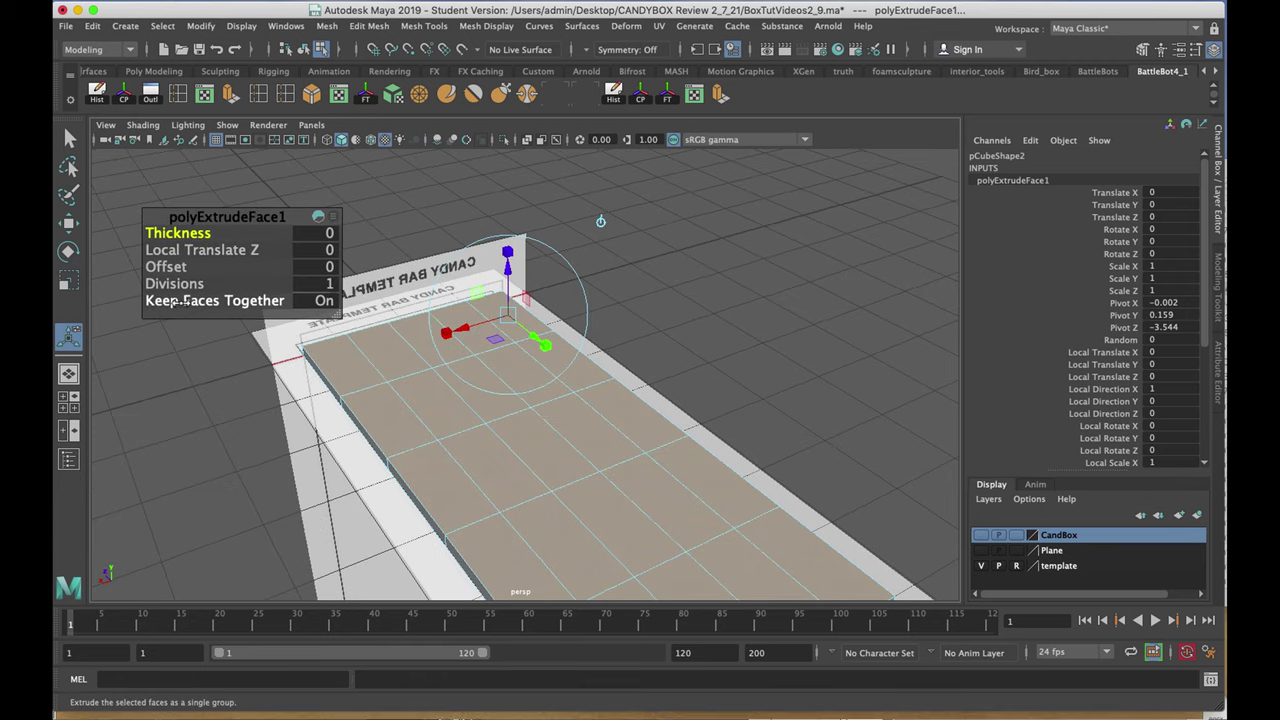
left_click(323, 302)
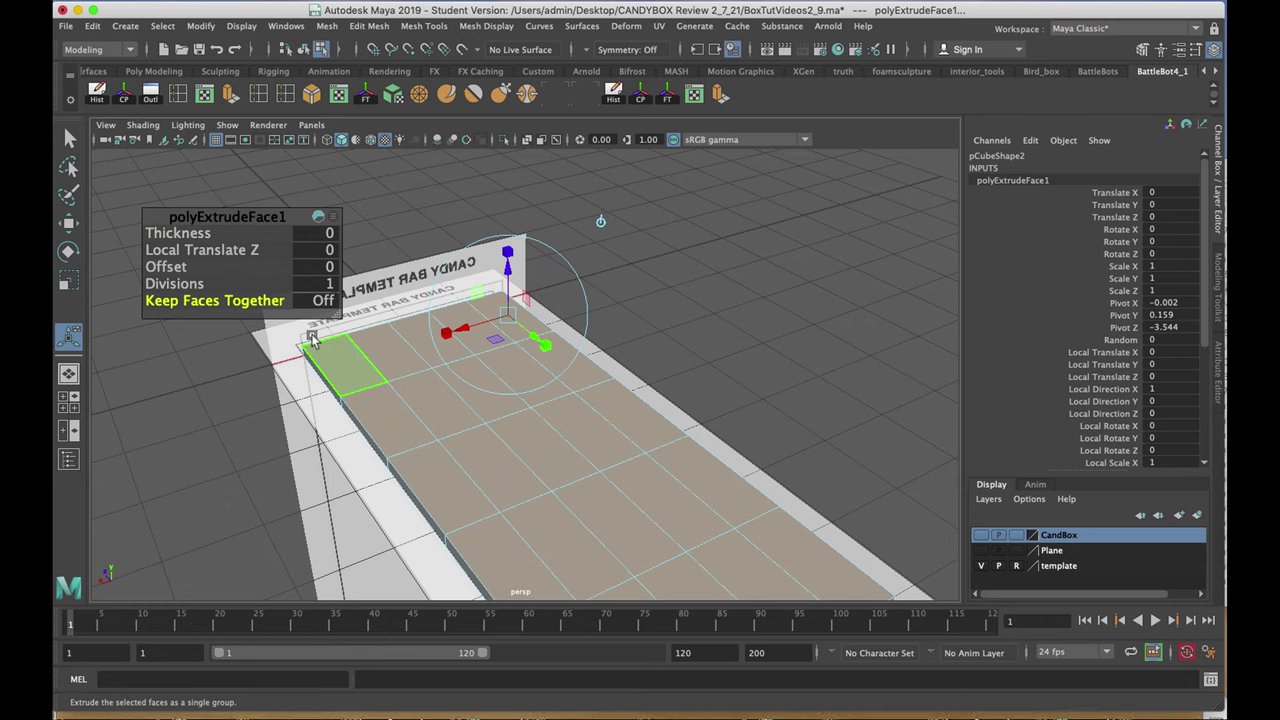
- Set the extrusion's Local Translate Z to 0.137
scroll(475, 392, "down", 2)
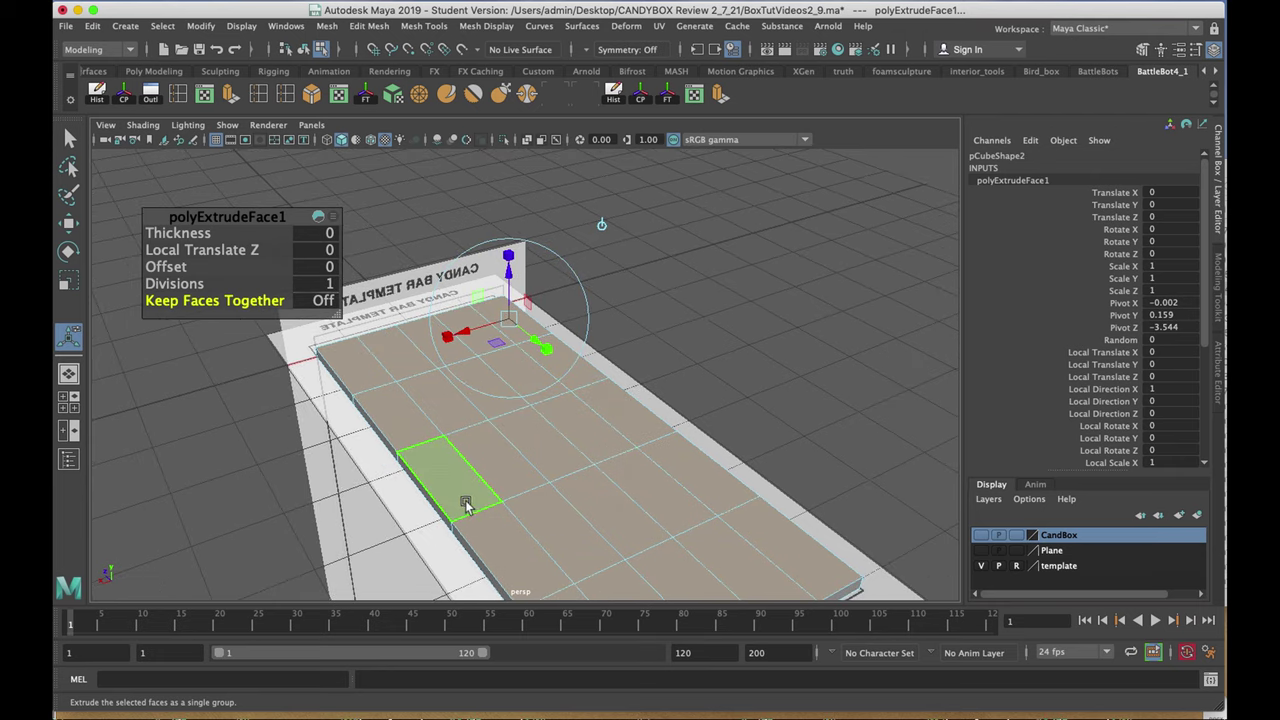
left_click_drag(510, 277, 509, 258)
left_click_drag(560, 318, 466, 287, "alt")
left_click_drag(665, 344, 560, 302)
key("t")
right_click_drag(560, 302, 600, 337, "alt")
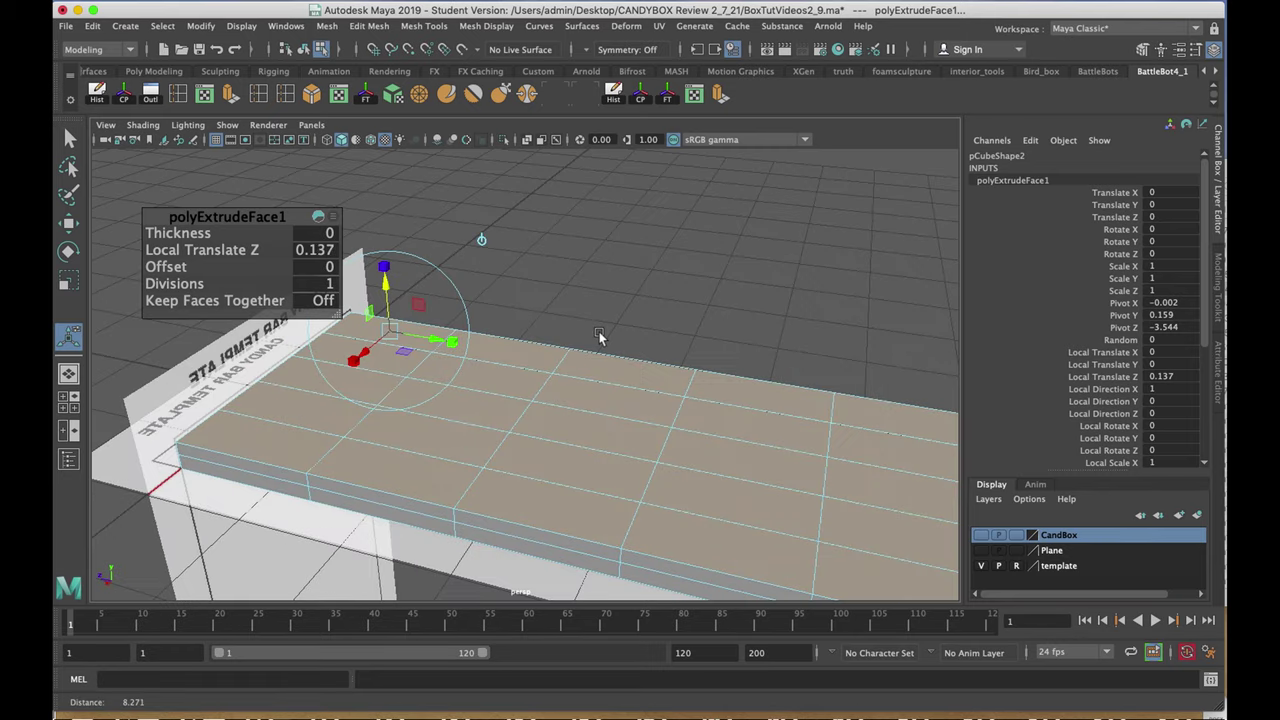
- Scale the raised pieces' tops inward to Local Scale 0.717 for beveled sides
left_click_drag(297, 218, 247, 188)
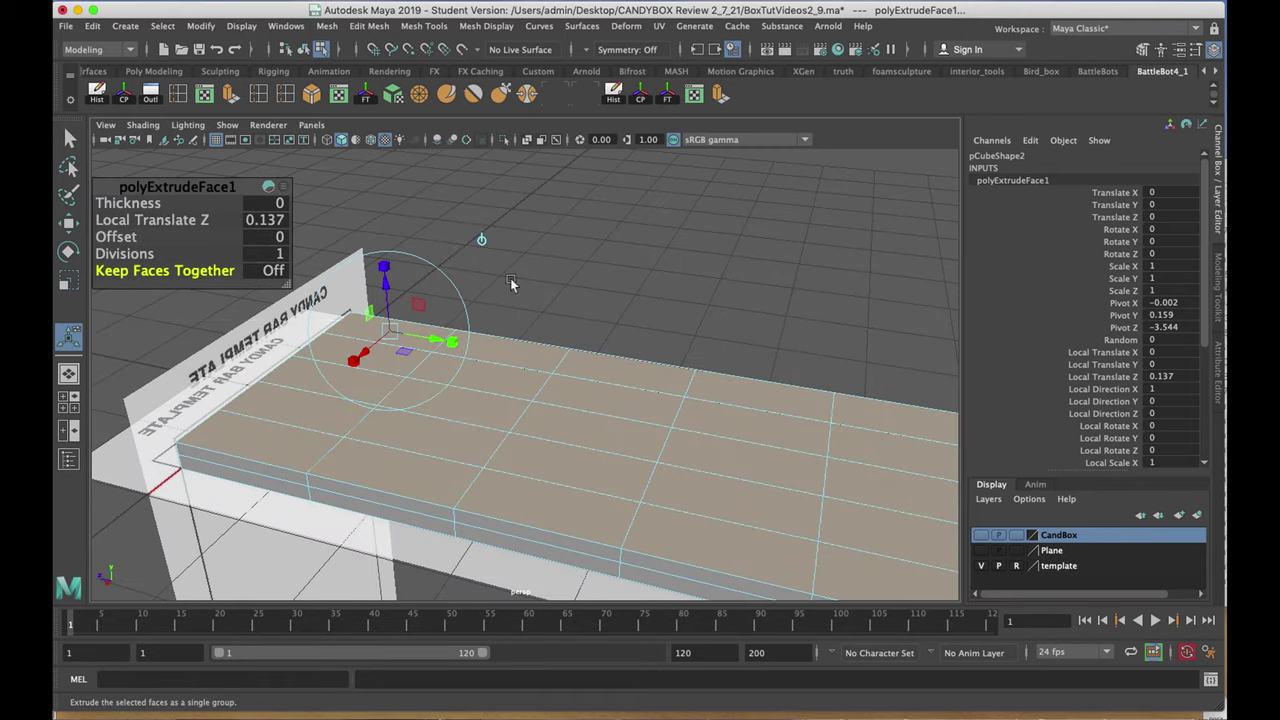
left_click_drag(526, 277, 632, 288, "alt")
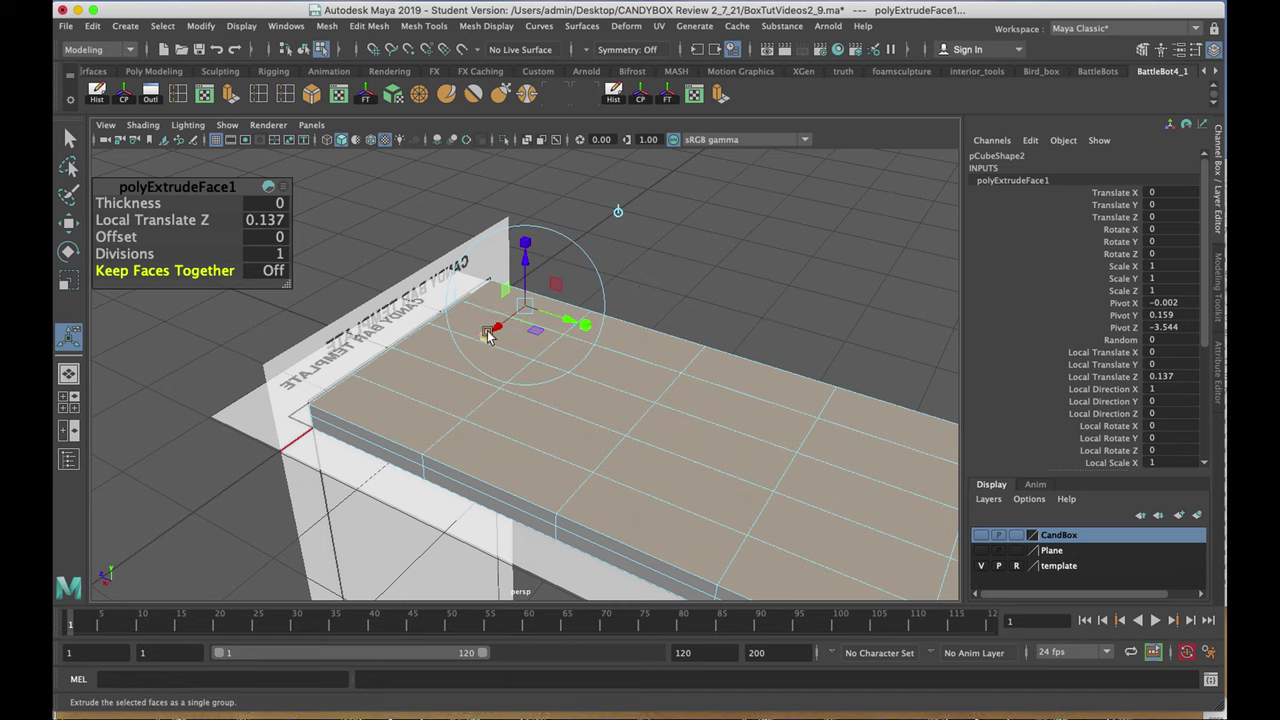
scroll(560, 316, "up", 2)
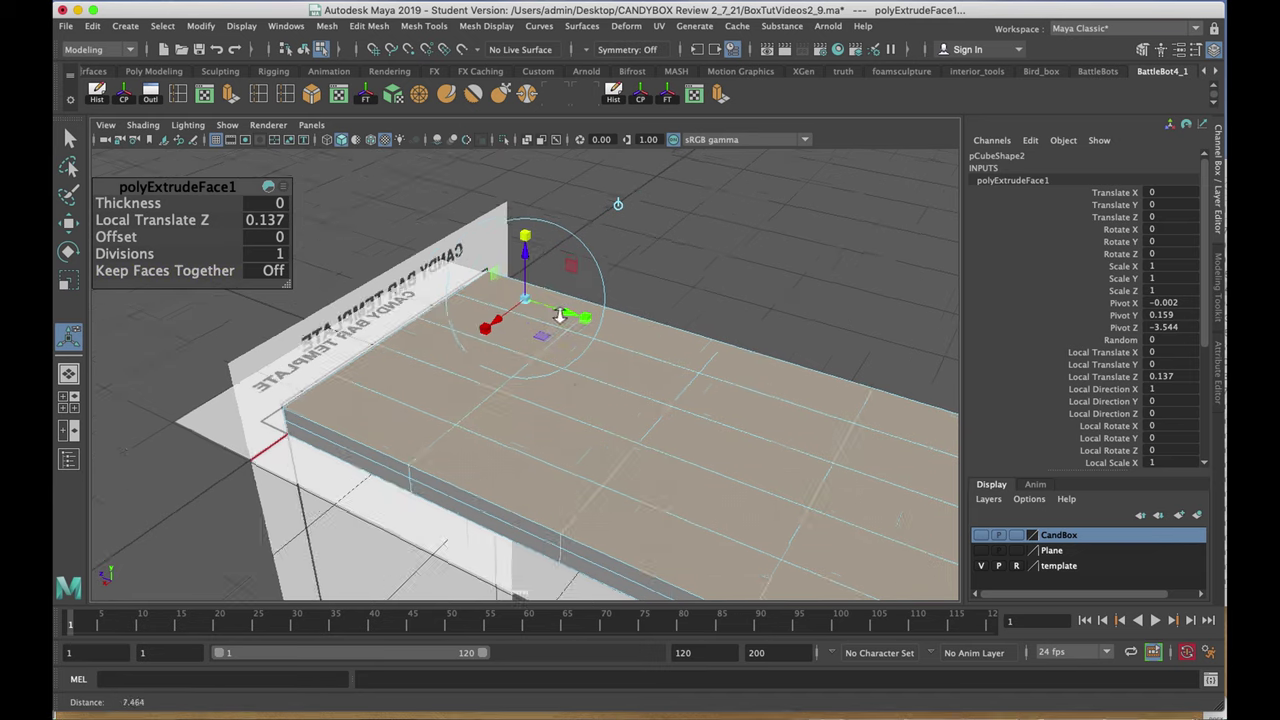
left_click_drag(557, 323, 600, 265, "alt")
right_click(638, 268)
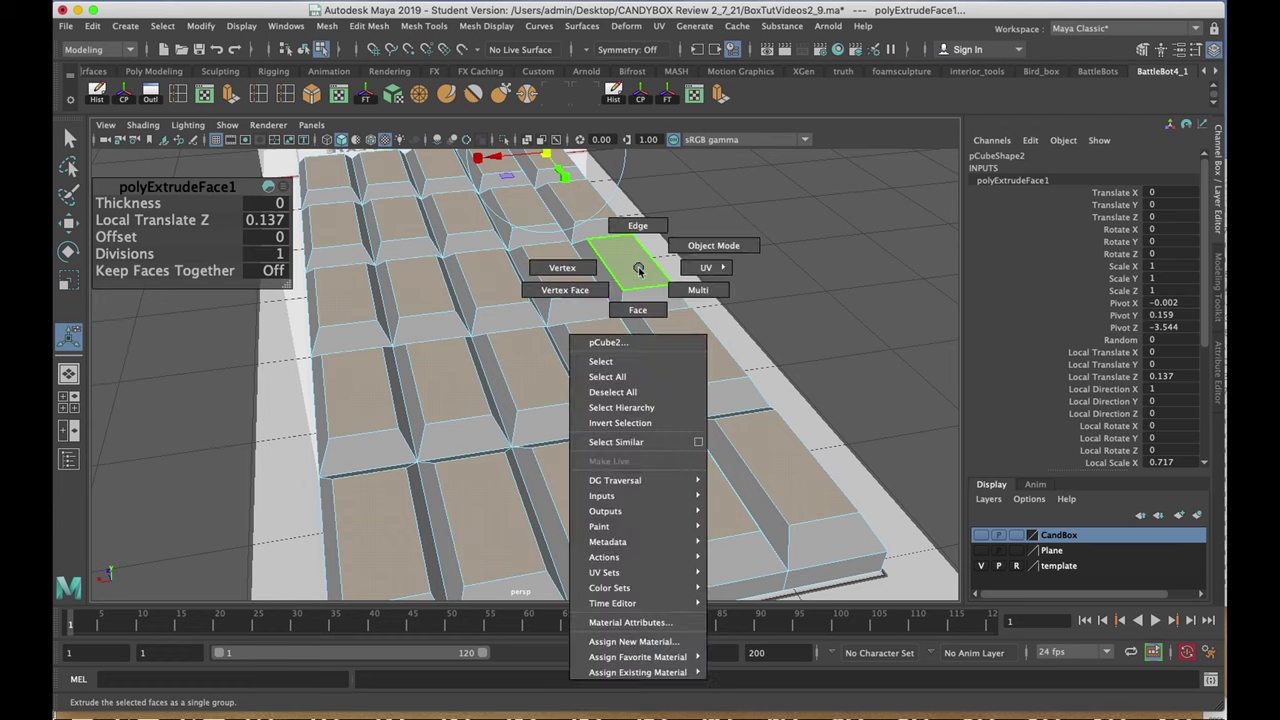
- Delete pCube2's construction history in Object Mode and hide the template layer
left_click(676, 254)
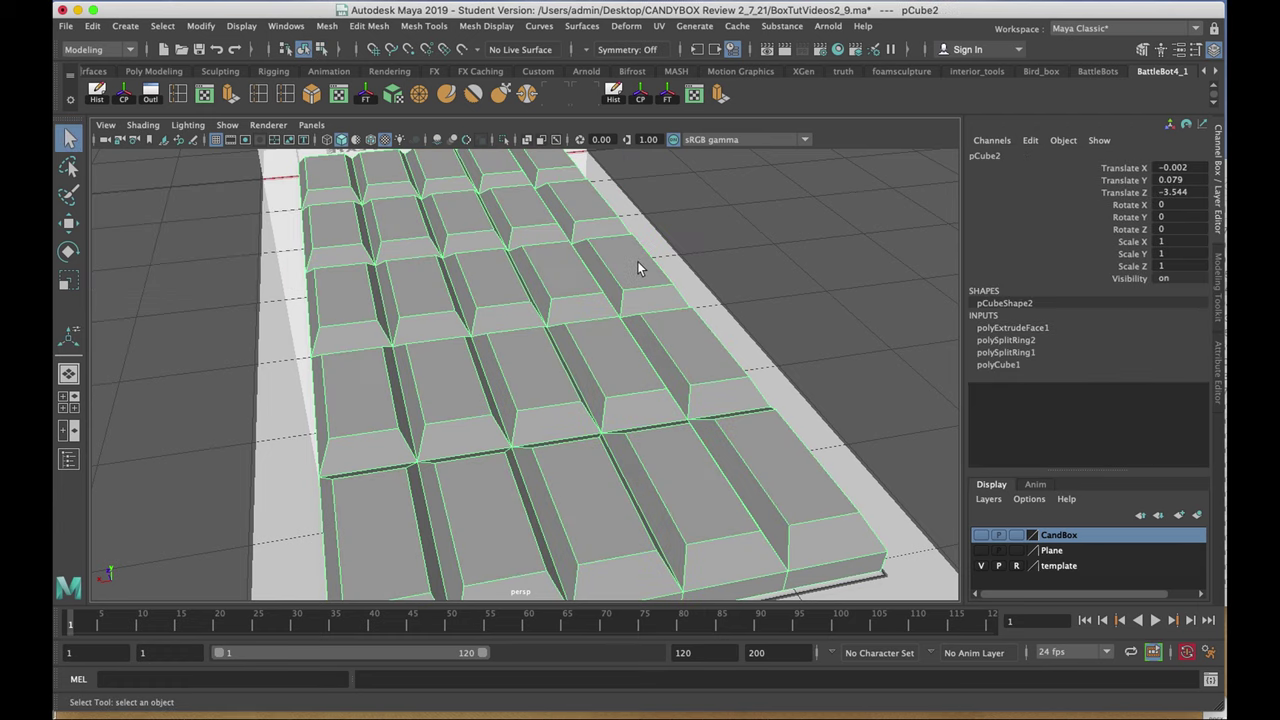
left_click(96, 92)
left_click_drag(480, 400, 558, 382, "alt")
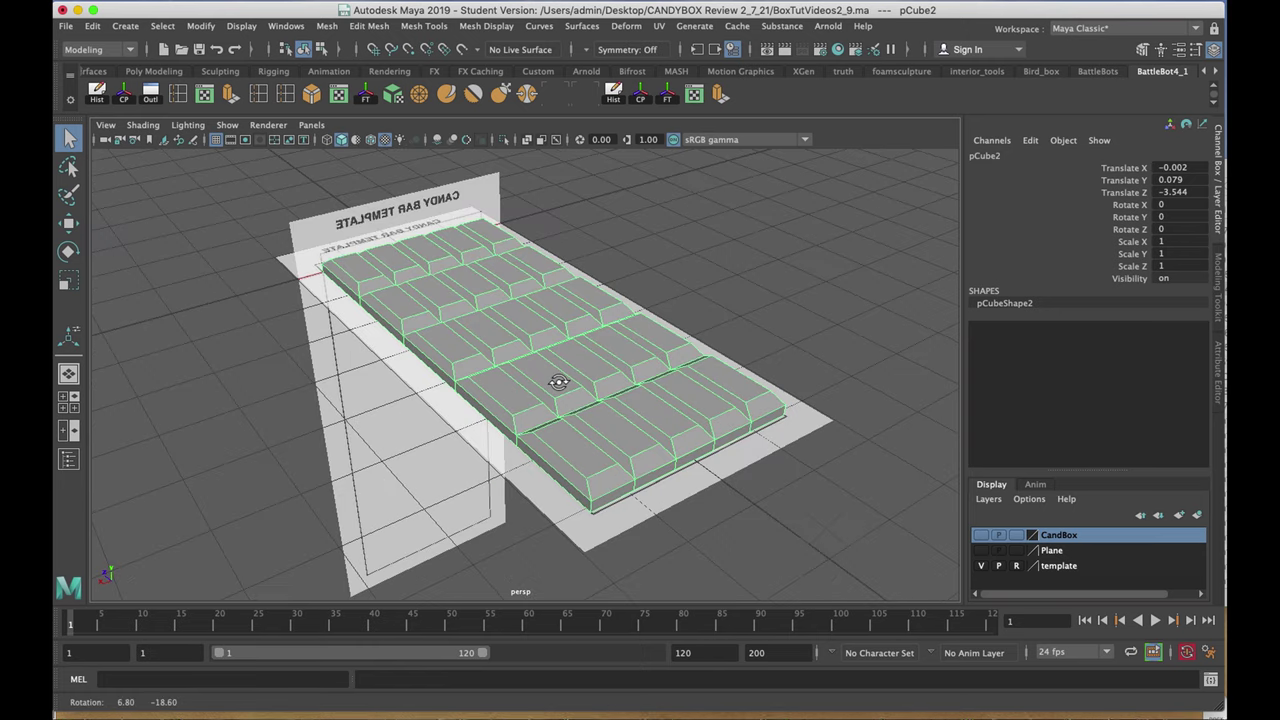
left_click(981, 566)
left_click_drag(609, 388, 586, 400, "alt")
- Switch to face mode and select the bottom-left candy piece's face
right_click(584, 397)
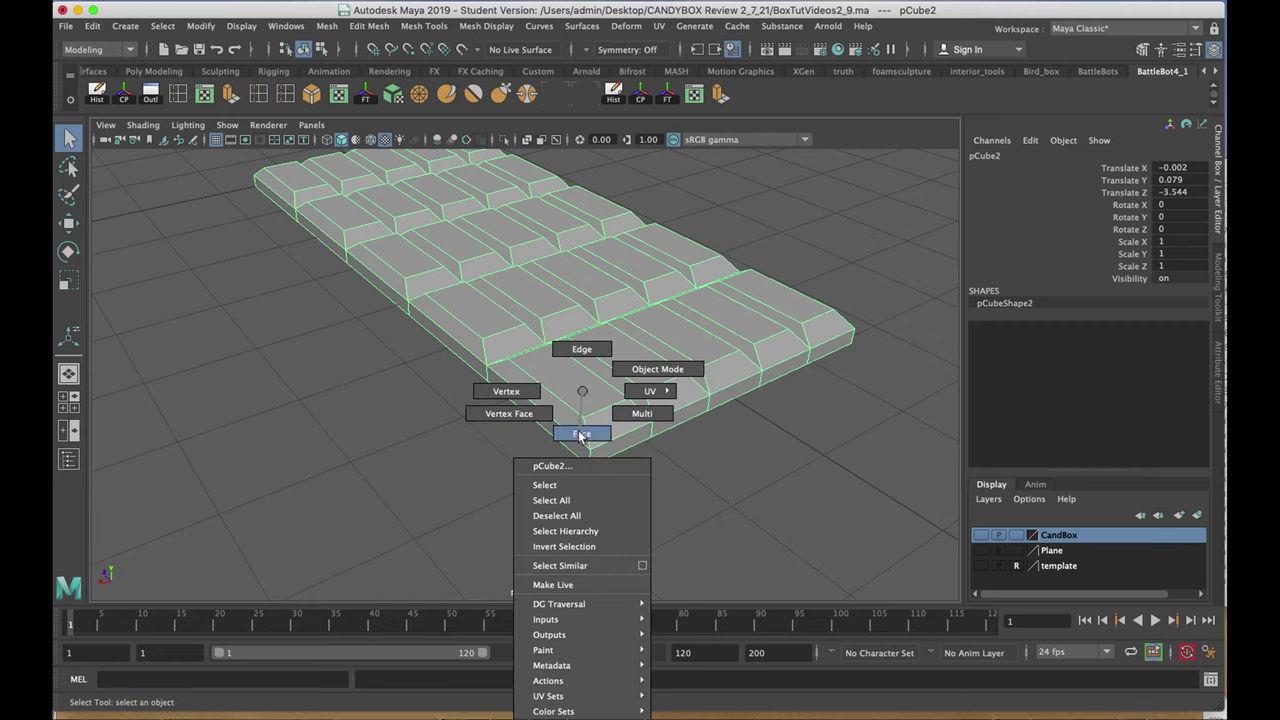
right_click_drag(584, 397, 581, 433)
mouse_move(549, 371)
left_mouse_down("alt")
mouse_move(577, 451)
mouse_move(574, 289)
mouse_move(573, 490)
mouse_move(634, 581)
left_mouse_up("alt")
left_click_drag(645, 500, 566, 449, "alt")
right_click_drag(566, 449, 560, 294, "alt")
left_click_drag(560, 294, 535, 362, "alt")
- Show the bar in wireframe and orbit around the bottom-left corner piece's faces
key("4")
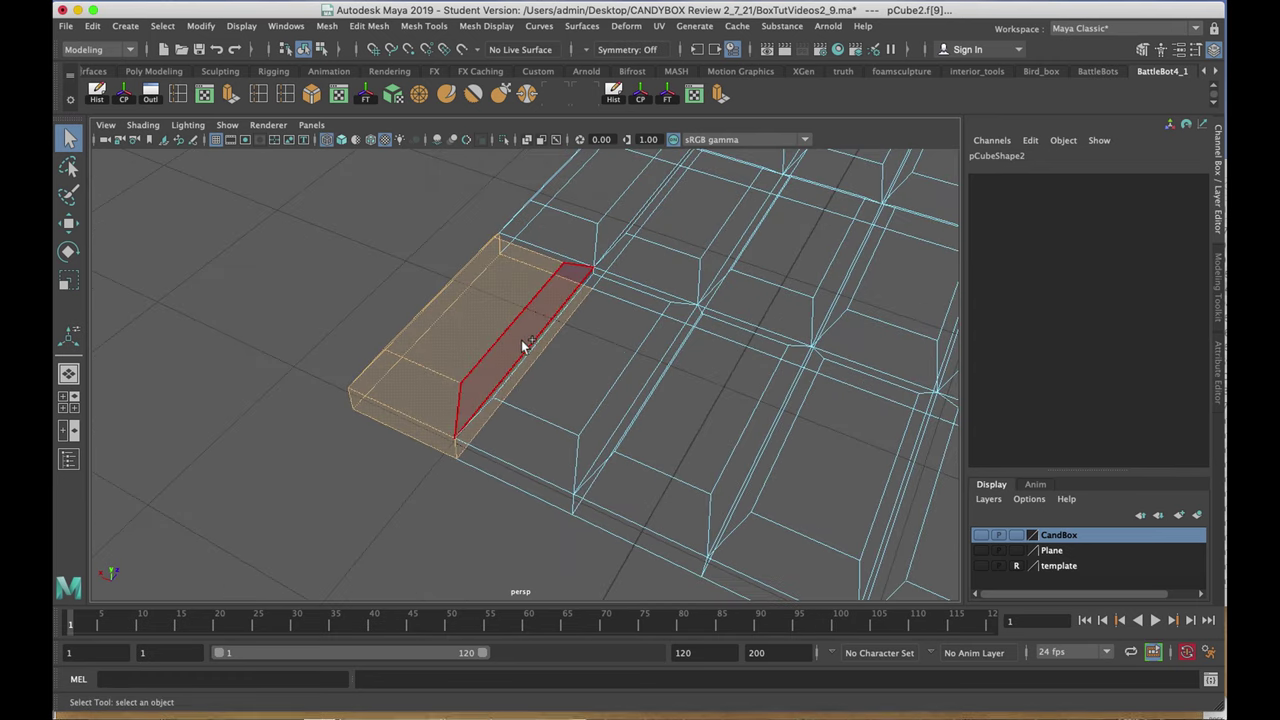
mouse_move(525, 340)
left_mouse_down("alt")
mouse_move(571, 357)
mouse_move(531, 354)
left_mouse_up("alt")
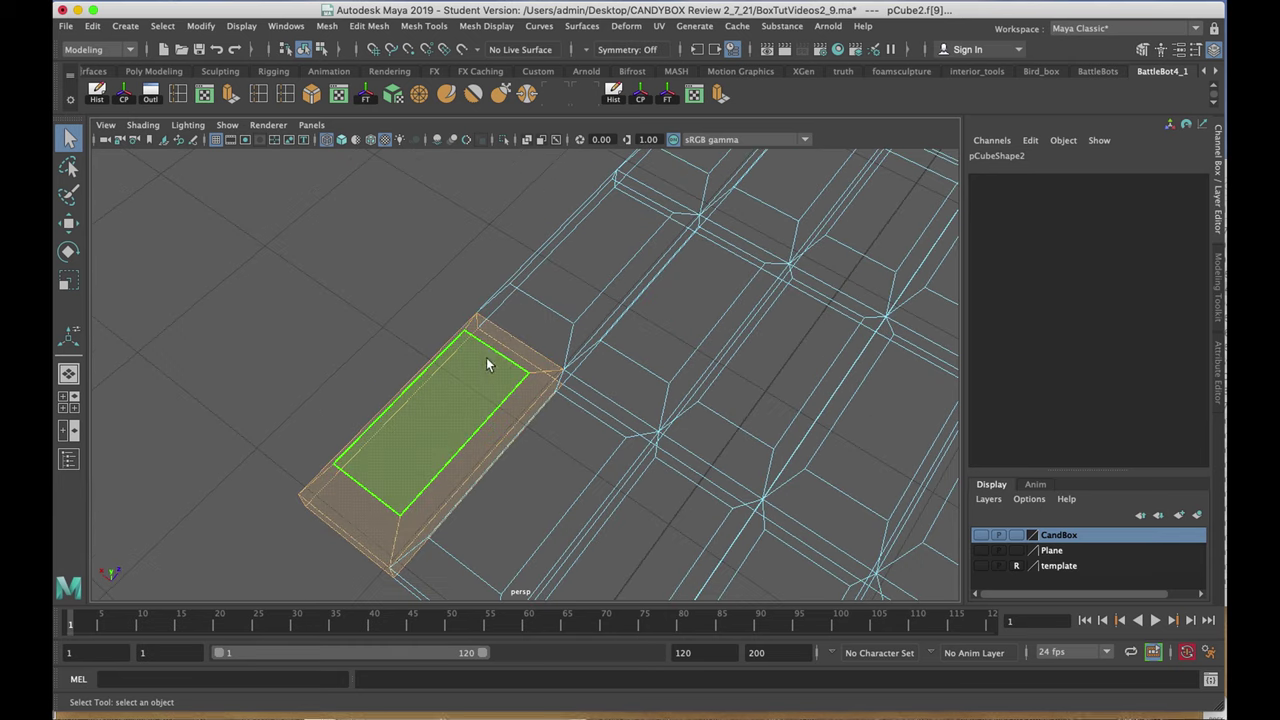
left_click_drag(490, 356, 420, 480, "alt")
left_click_drag(707, 377, 600, 378, "alt")
- Switch back to shaded display and bring up the hotbox's Edit Mesh menu
key("5")
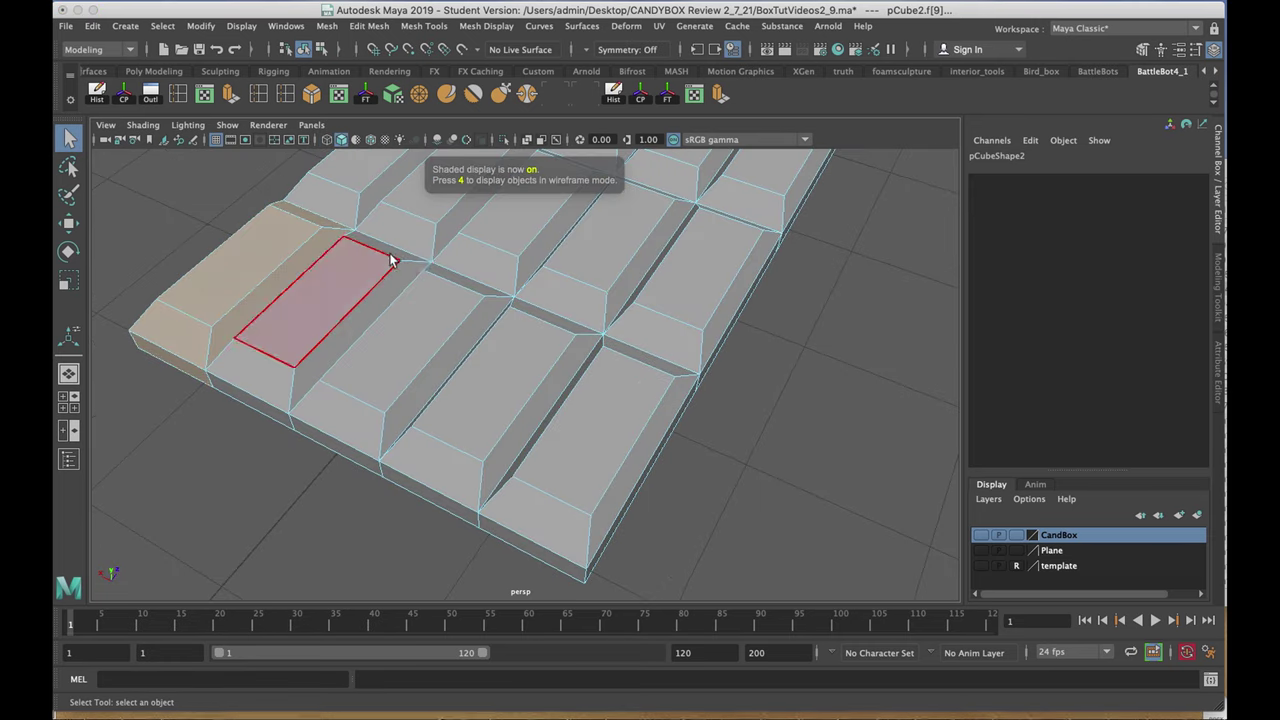
key("space")
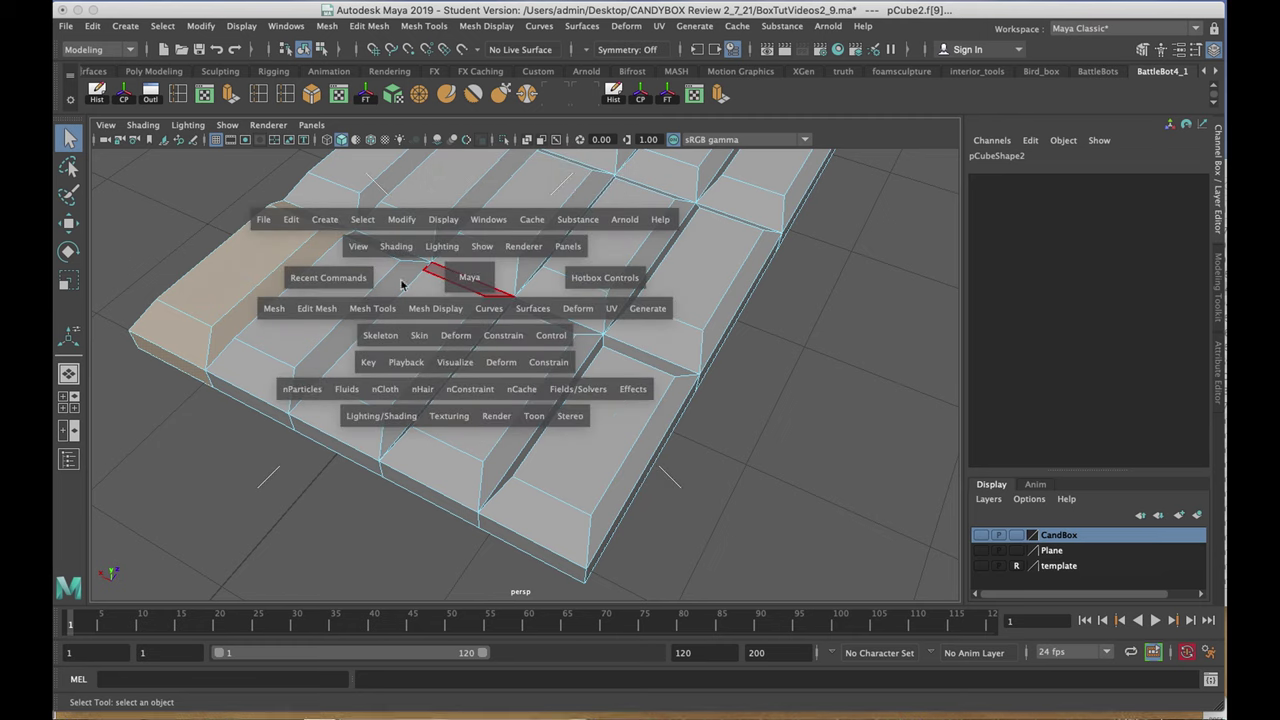
left_click(319, 308)
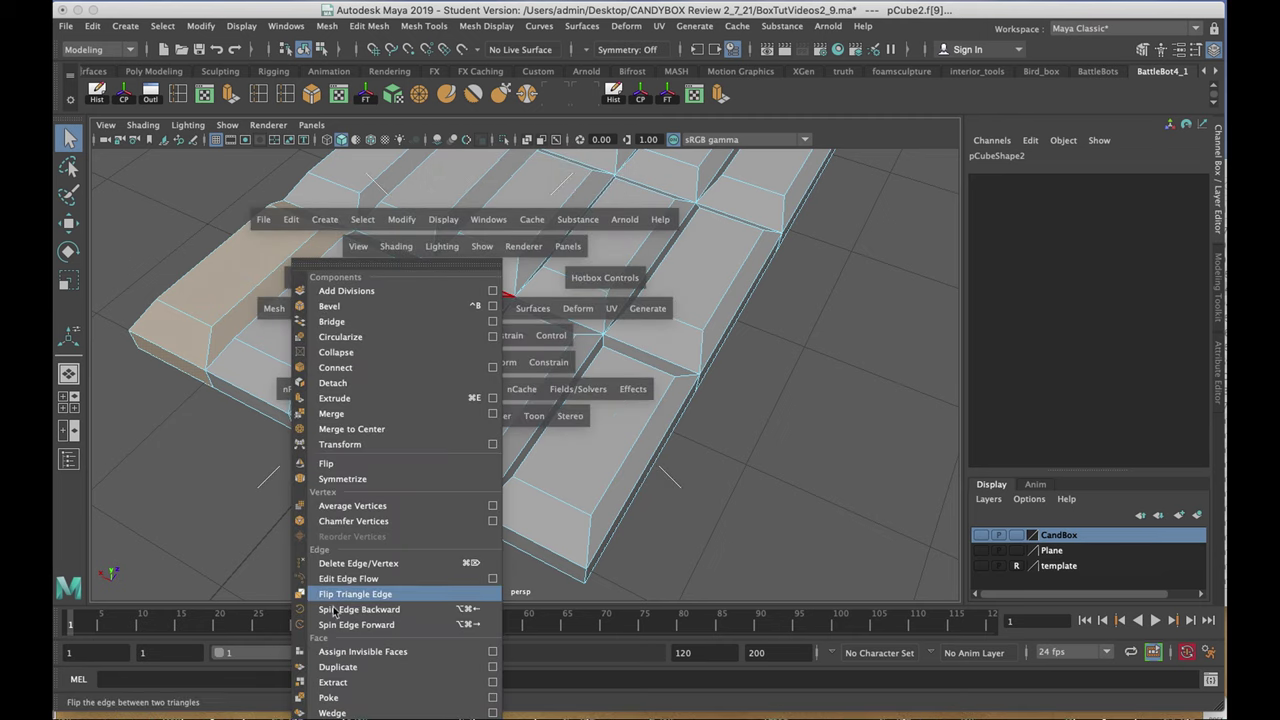
- Extract the corner piece's faces with Edit Mesh > Extract
left_click(332, 684)
middle_click_drag(337, 320, 563, 380, "alt")
scroll(572, 341, "up", 1)
- Return to Object Mode and select the extracted corner chip with the Move tool
right_click(621, 216)
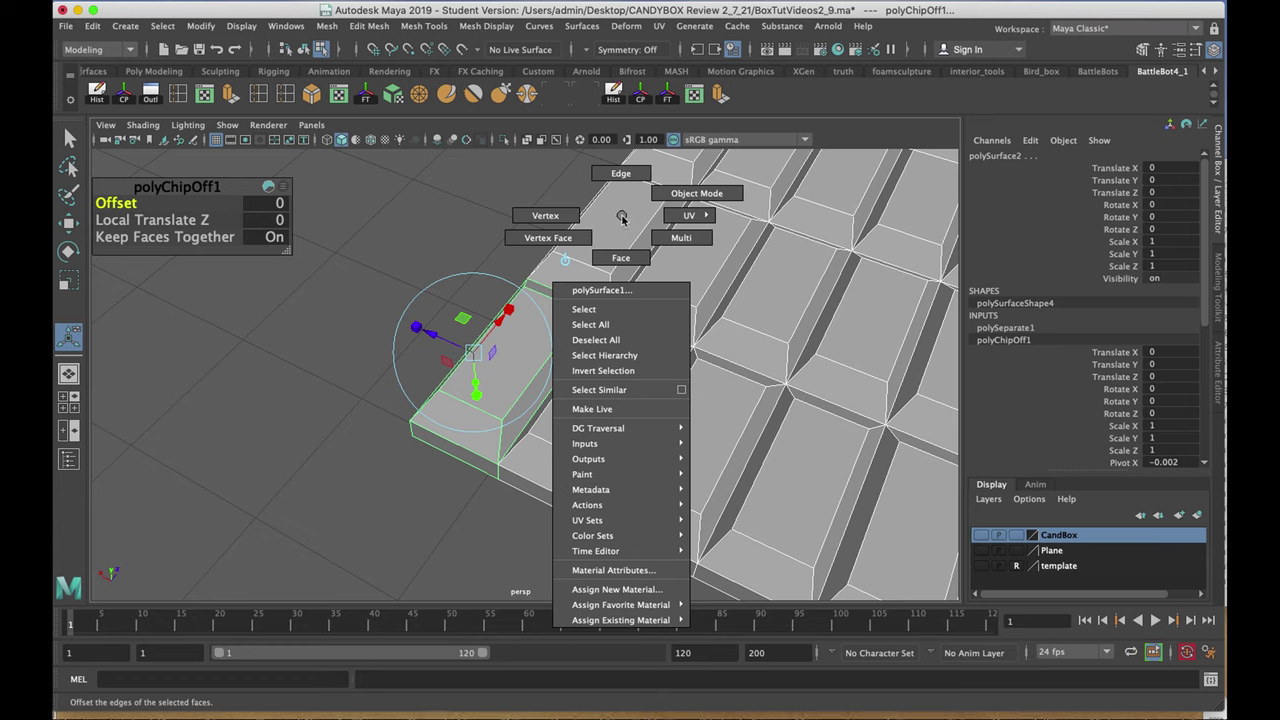
left_click(697, 193)
left_click(436, 190)
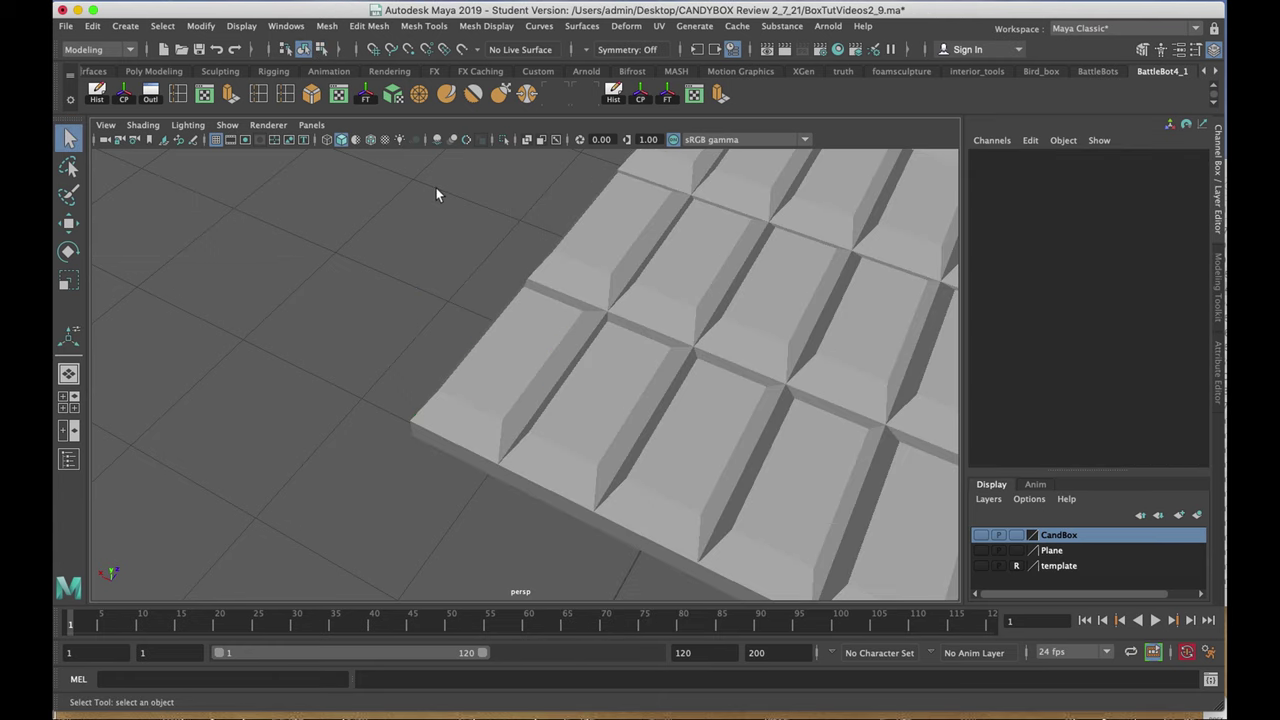
key("w")
left_click(495, 353)
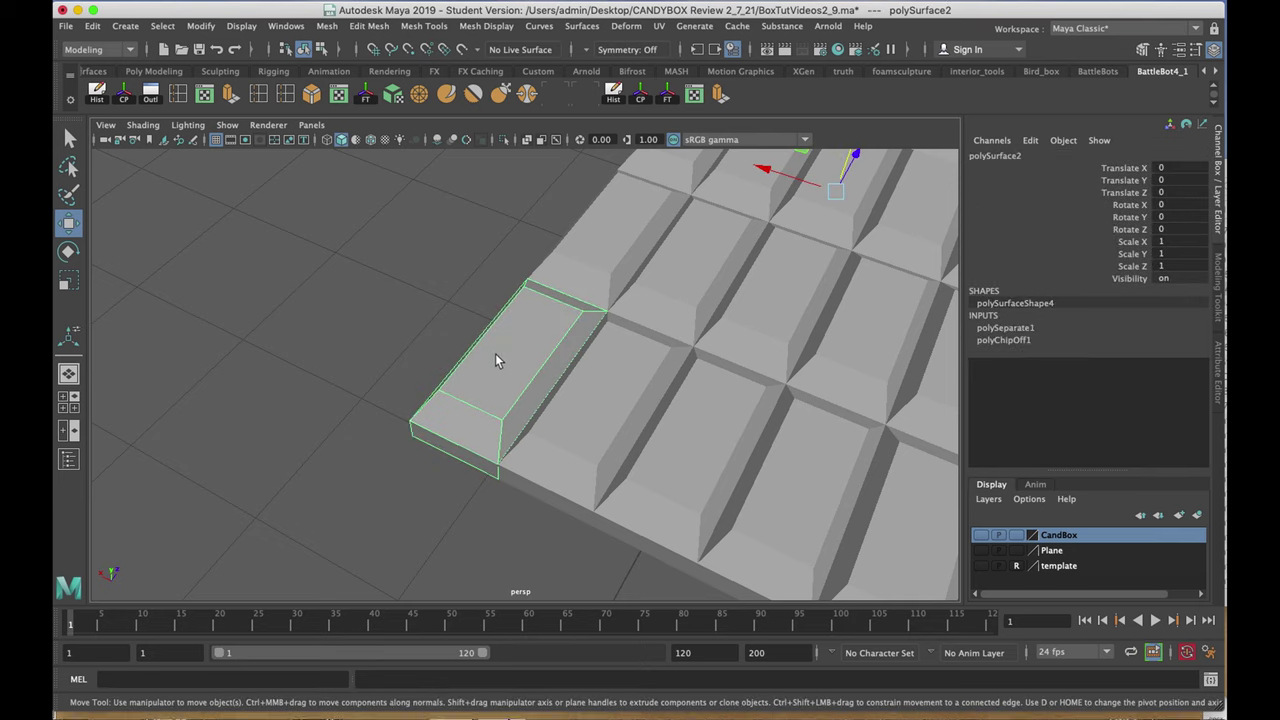
left_click_drag(497, 357, 480, 320, "alt")
- Centre the chip's pivot, delete its history, and move it along X to 0.954
left_click(123, 94)
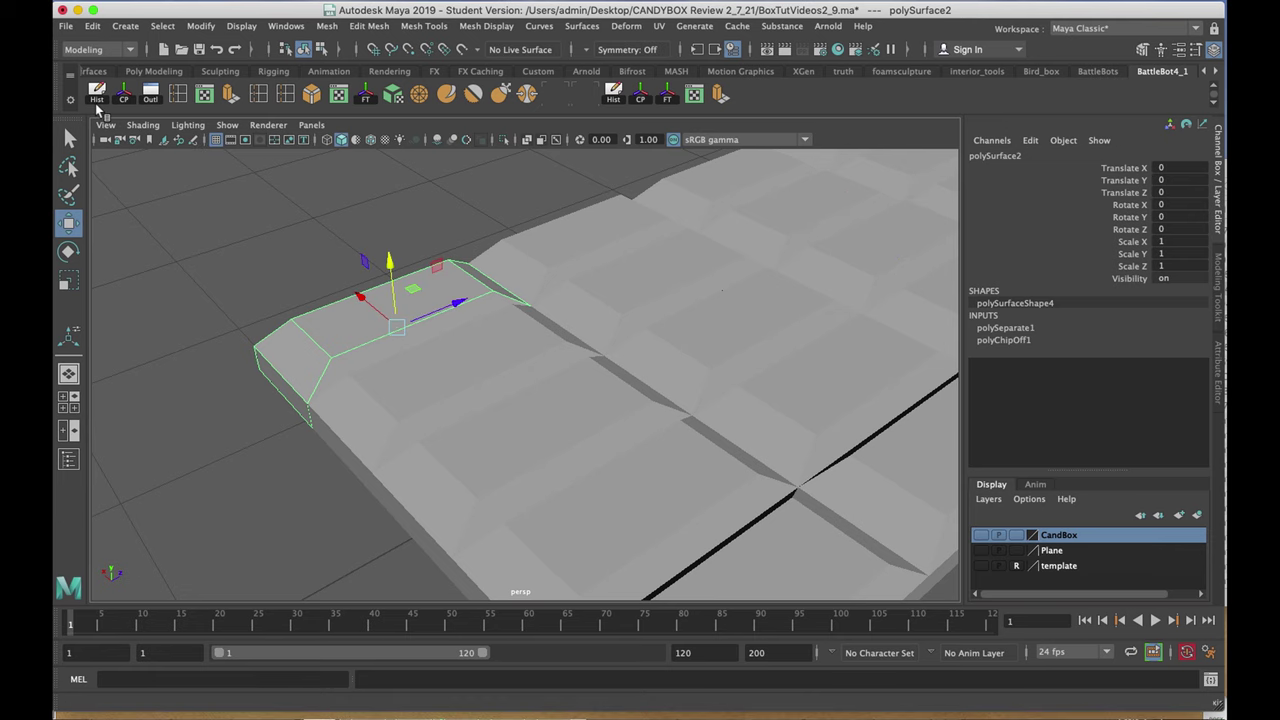
left_click(96, 93)
left_click_drag(219, 218, 312, 226, "alt")
left_click_drag(415, 340, 372, 303)
left_click_drag(482, 286, 526, 314, "alt")
right_click_drag(526, 314, 522, 363, "alt")
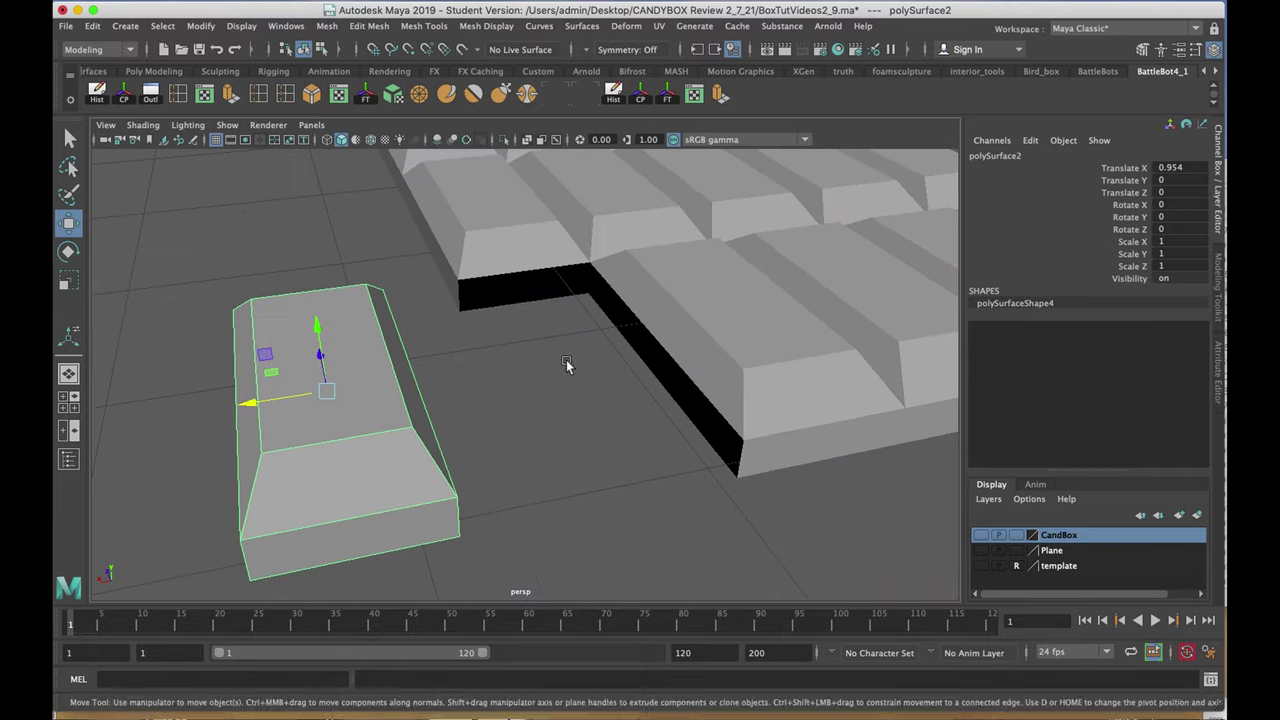
mouse_move(569, 363)
left_mouse_down("alt")
mouse_move(443, 363)
mouse_move(580, 360)
left_mouse_up("alt")
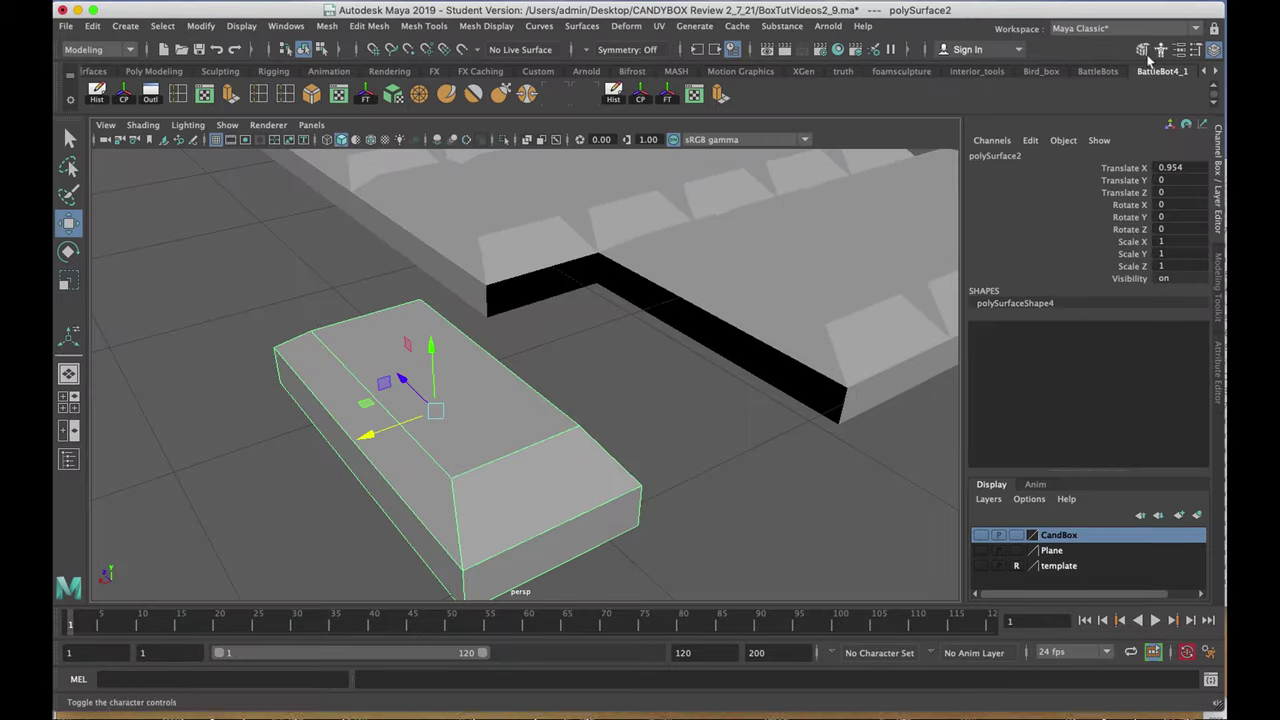
- Open the Modeling Toolkit, then reselect and frame the extracted chip
left_click(1142, 49)
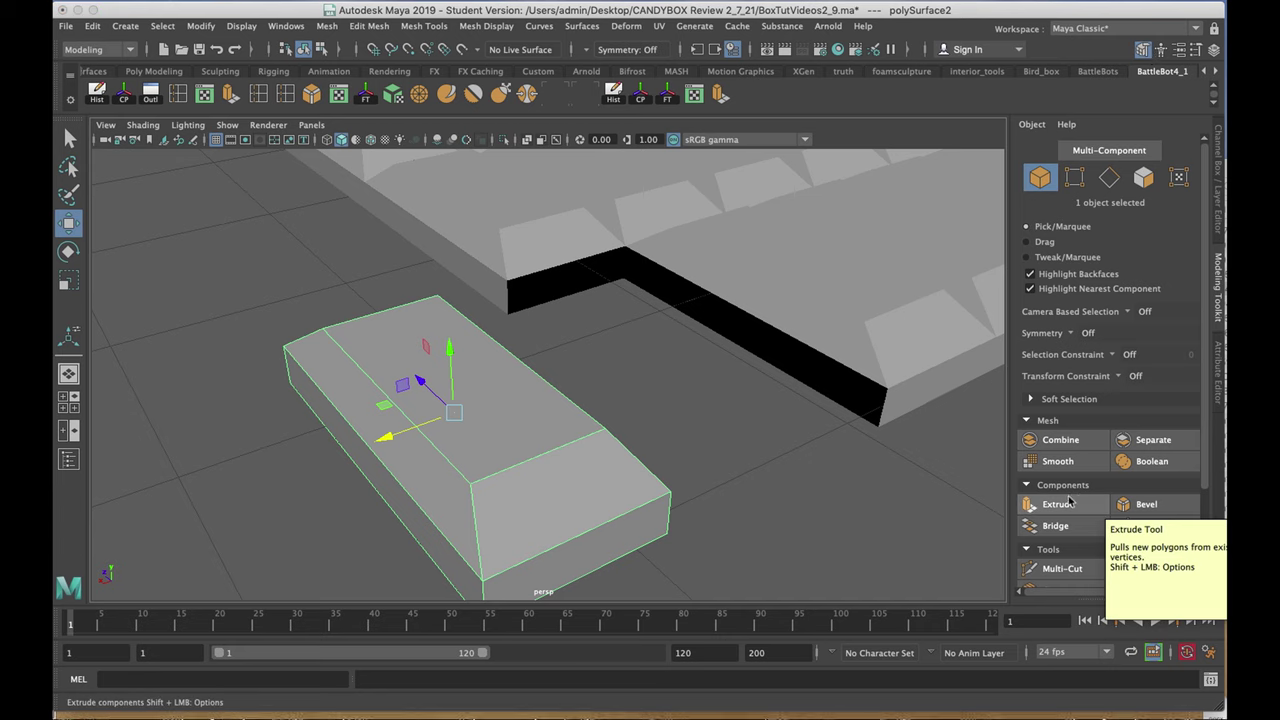
left_click_drag(673, 396, 627, 399, "alt")
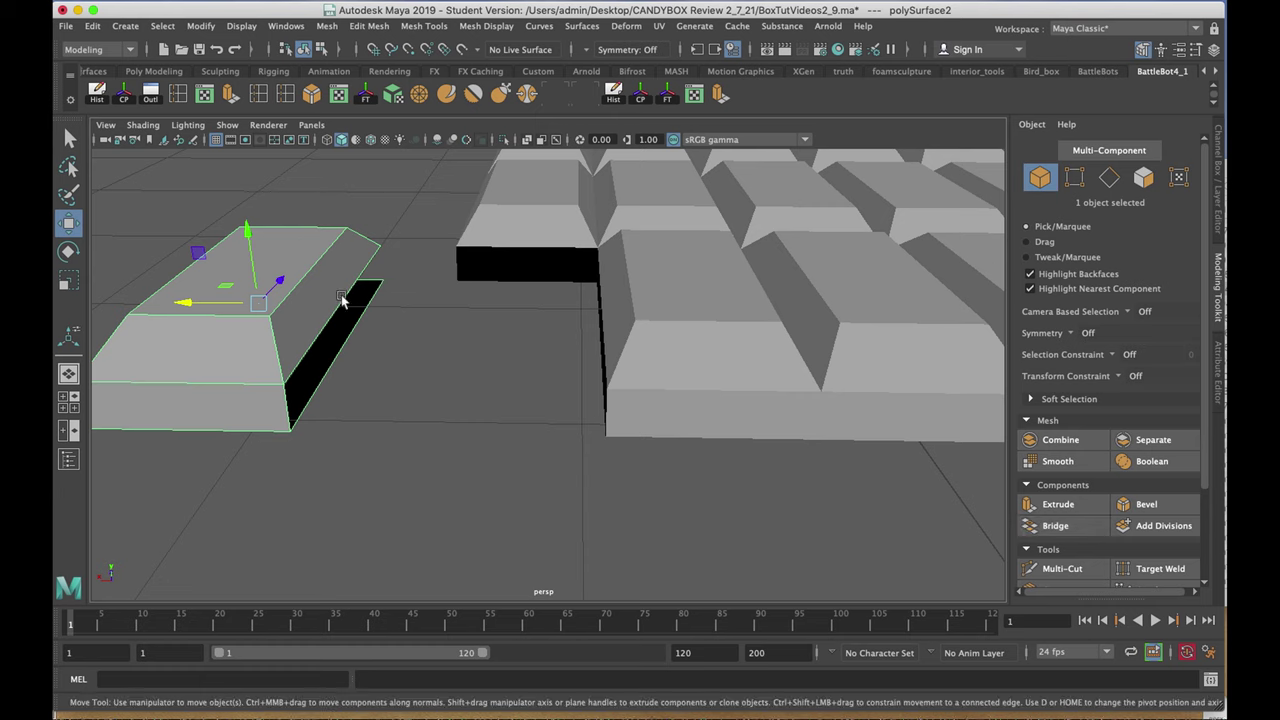
left_click(413, 270)
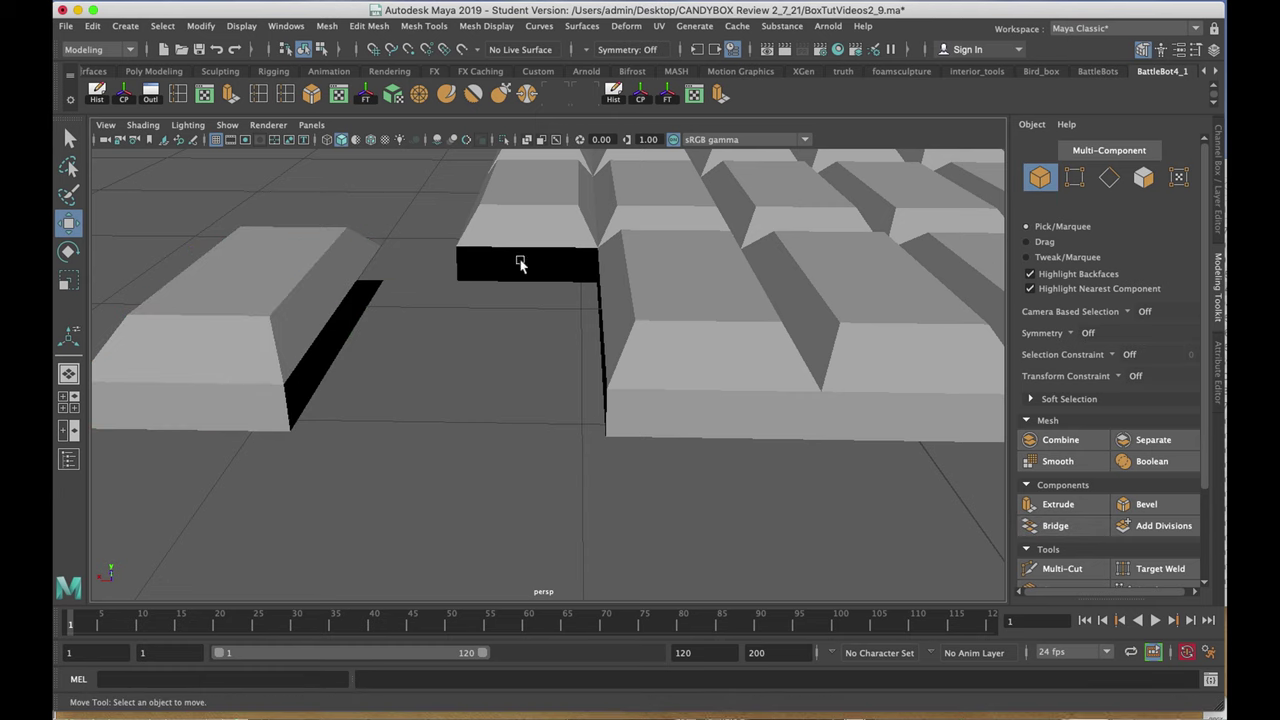
left_click(312, 258)
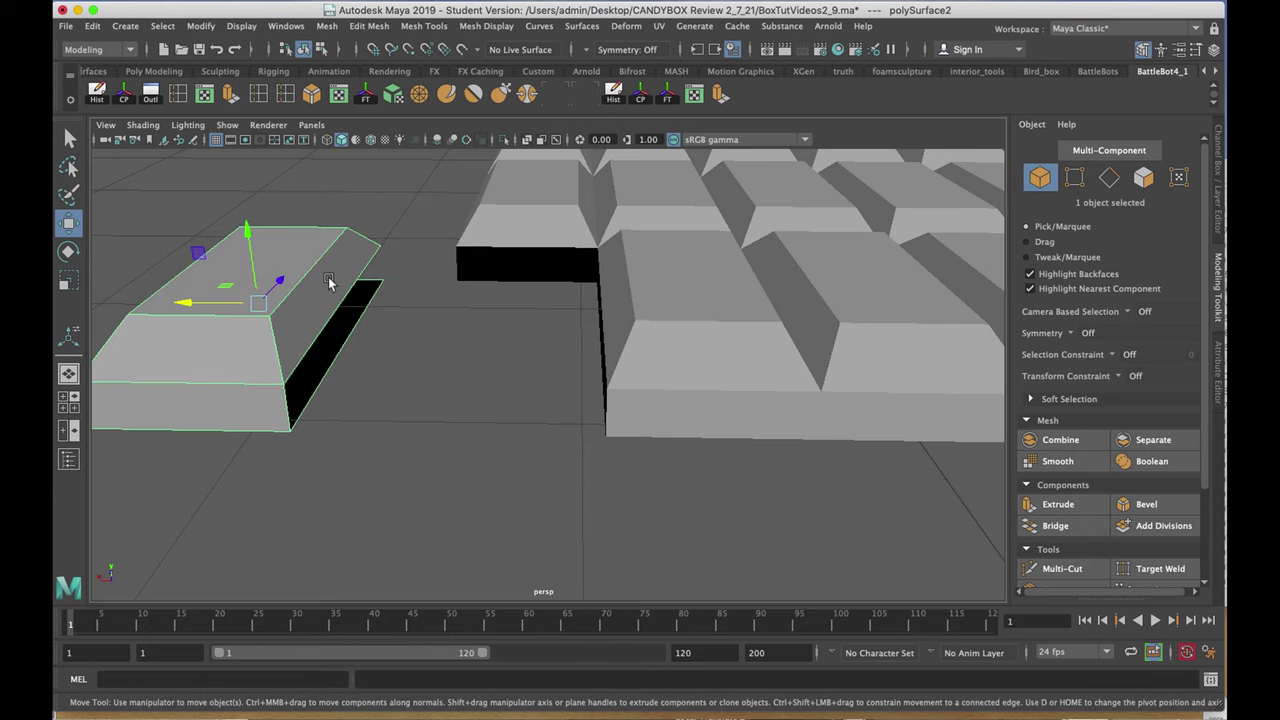
key("f")
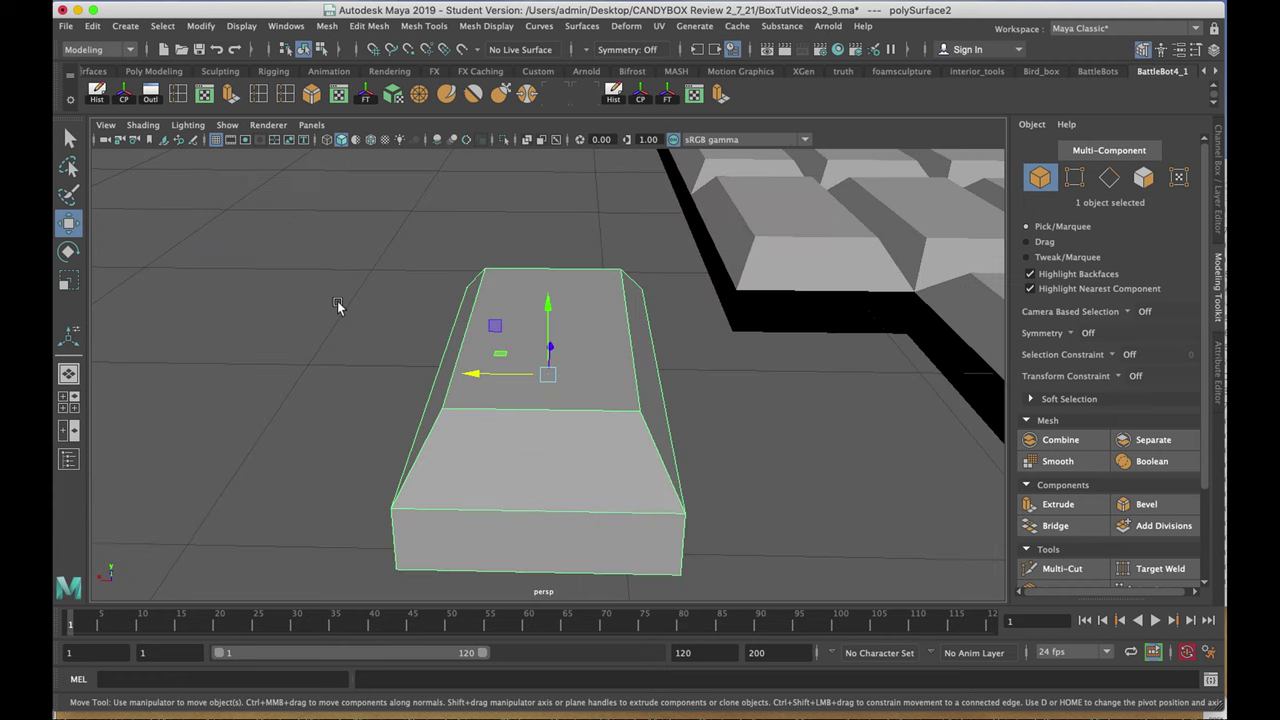
left_click_drag(593, 368, 474, 354, "alt")
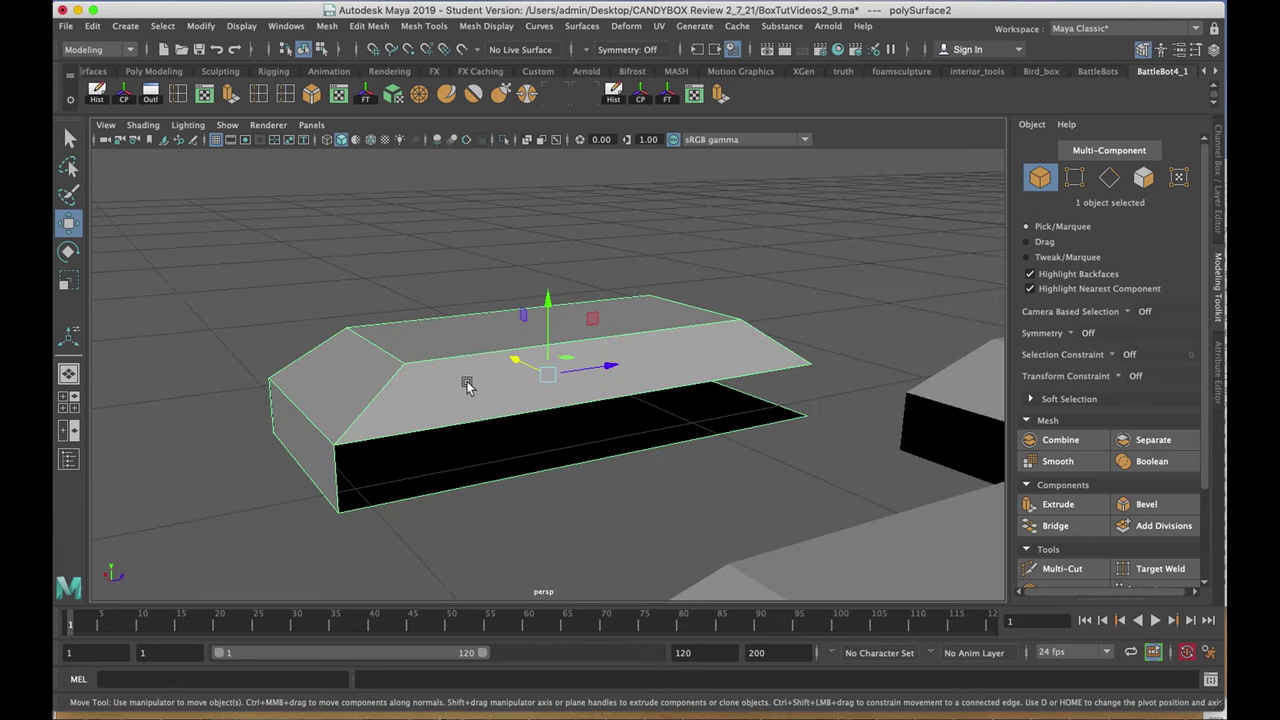
- In Edge mode, bridge opposite edges on both open sides of the chip
right_click(468, 383)
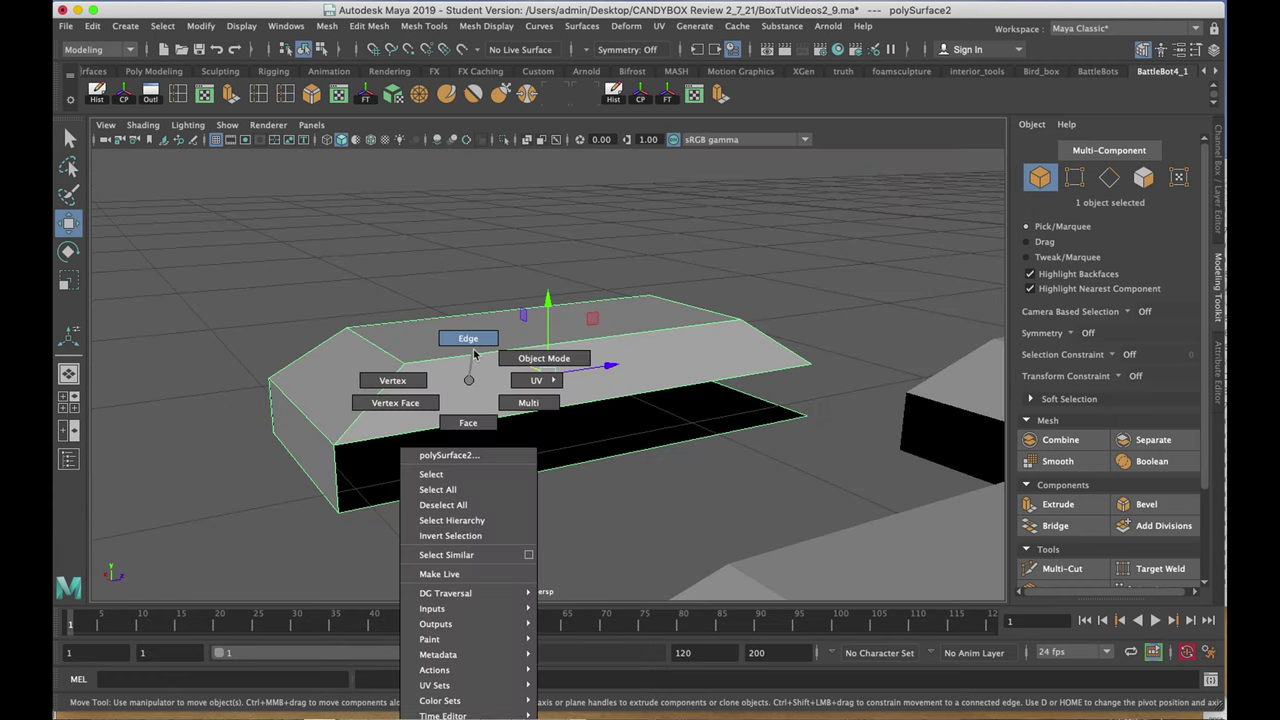
left_click(477, 354)
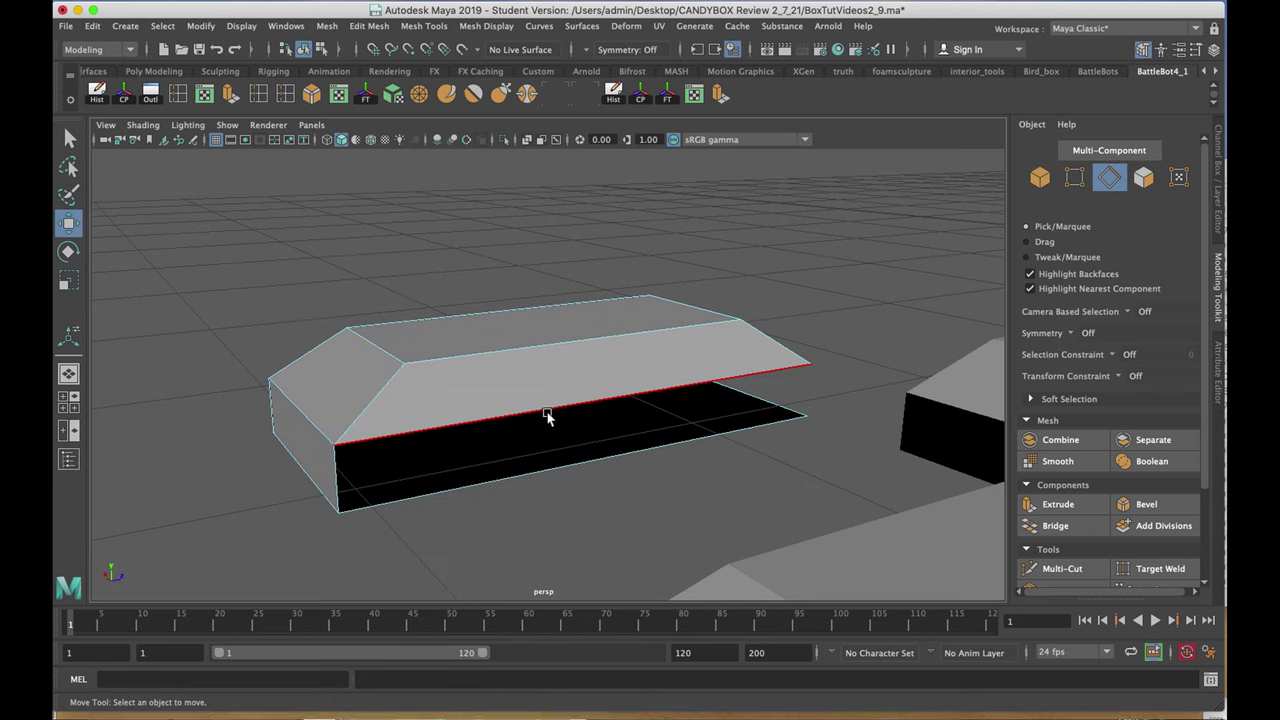
left_click(546, 415)
left_click(551, 477, "shift")
left_click(1055, 525)
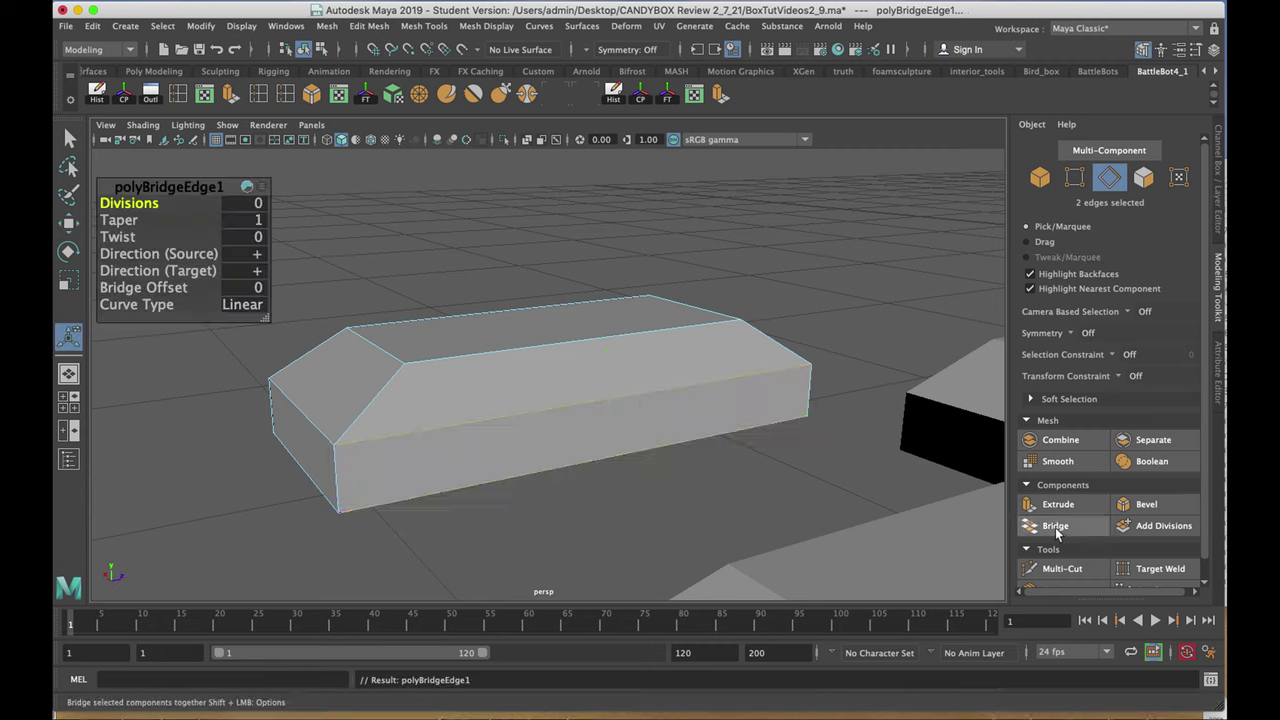
left_click_drag(660, 346, 537, 400, "alt")
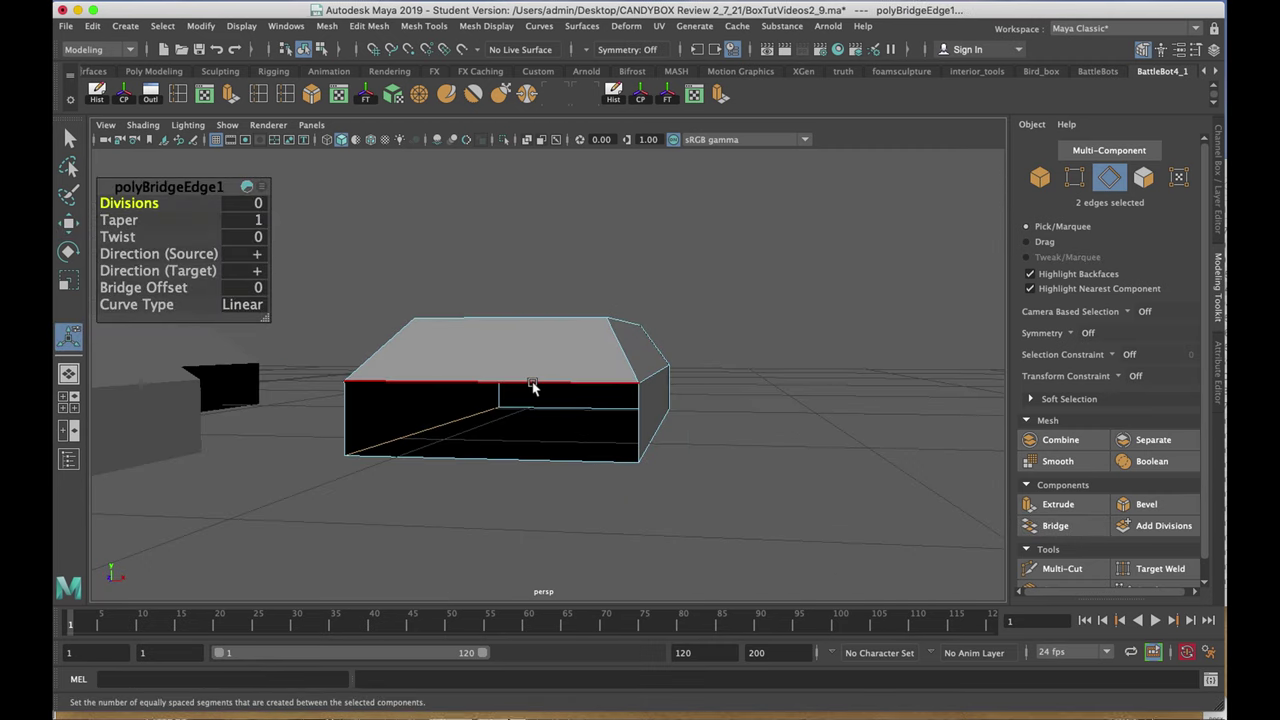
left_click(532, 384)
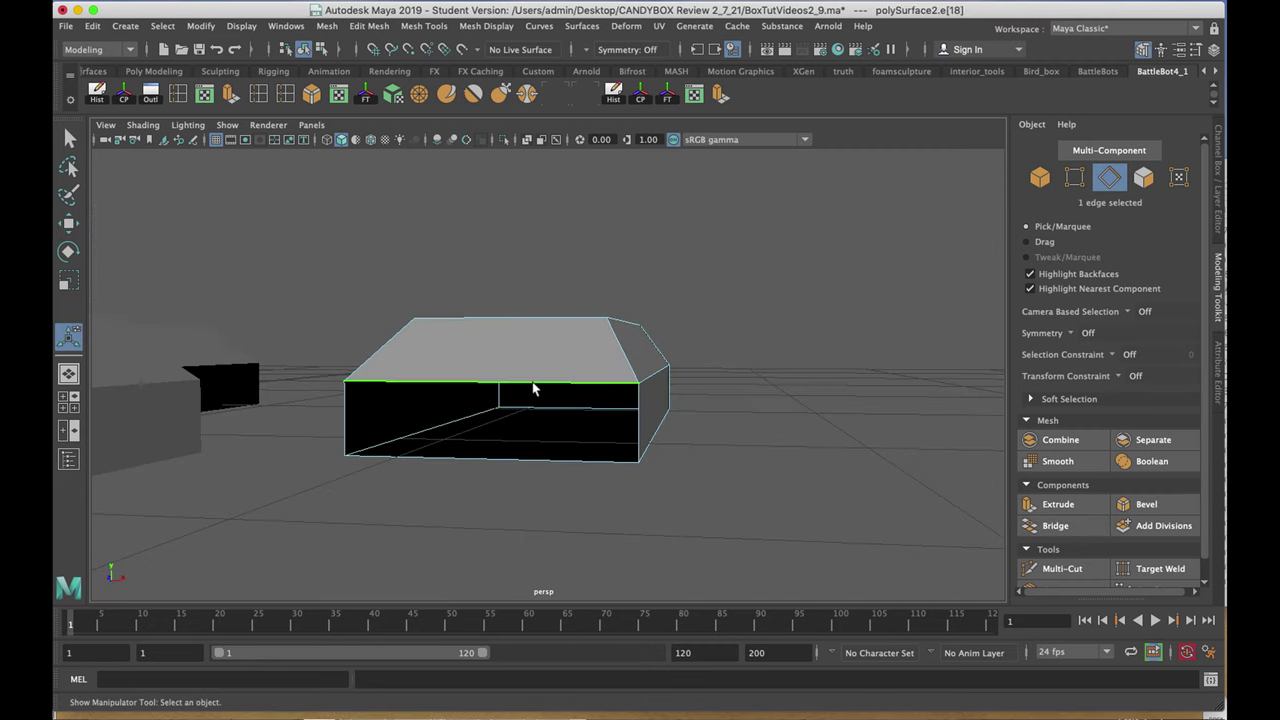
left_click(529, 461, "shift")
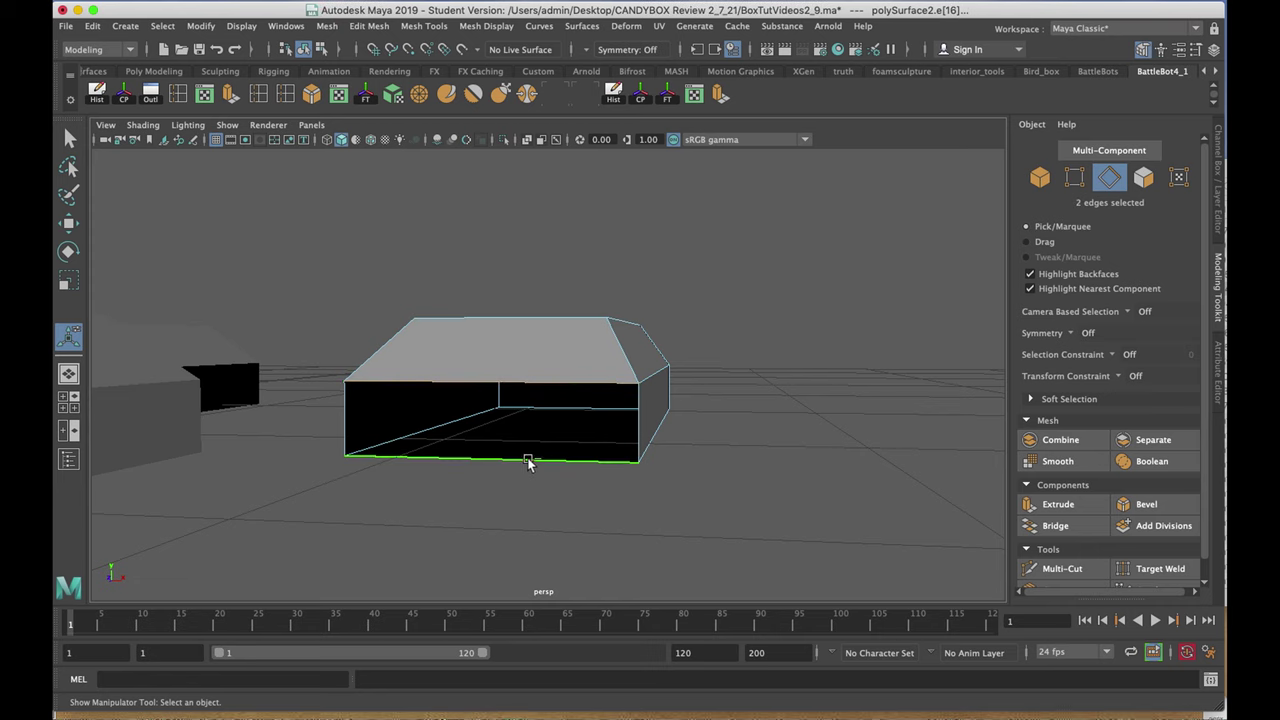
left_click(1050, 526)
- In Edge mode on the bar, bridge the top and bottom edges of the notch's open side
left_click_drag(389, 366, 606, 371, "alt")
right_click_drag(606, 371, 628, 469, "alt")
key("F8")
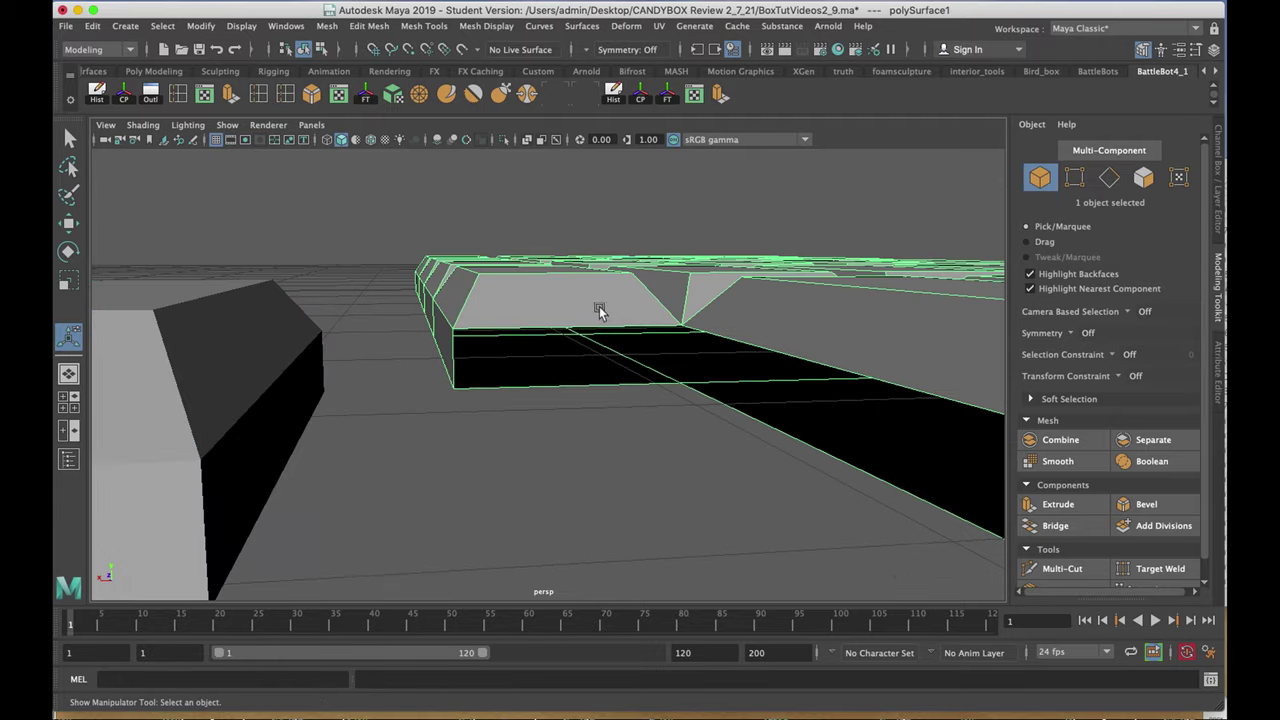
right_click(576, 295)
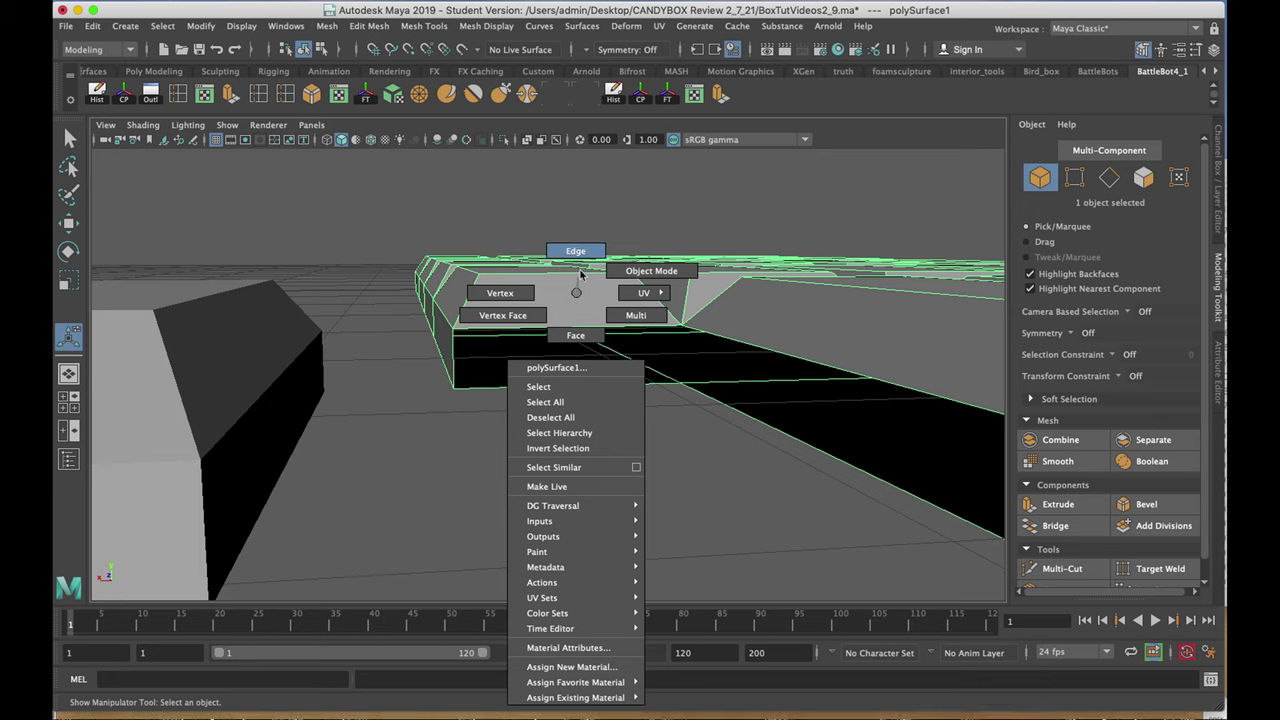
left_click(583, 251)
left_click(585, 329)
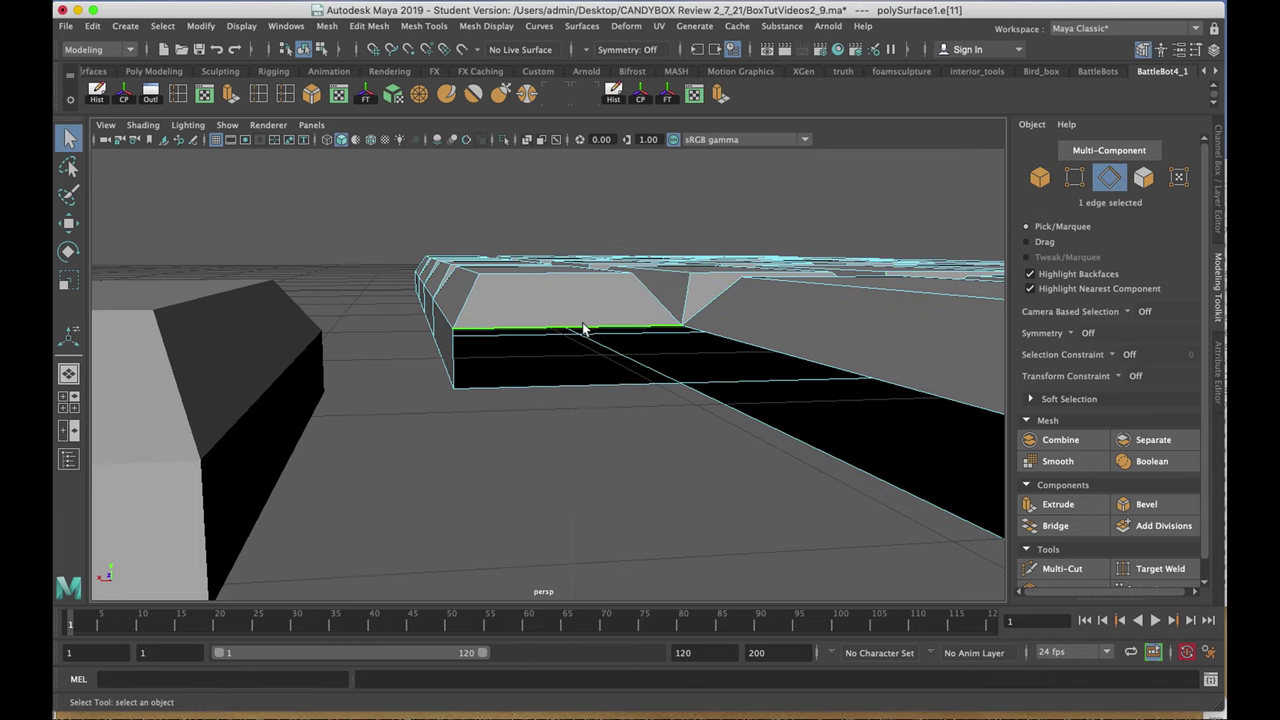
left_click(560, 388, "shift")
left_click(1053, 525)
- Bridge the upper and lower edges of the bar's long opening to close it
left_click(870, 380)
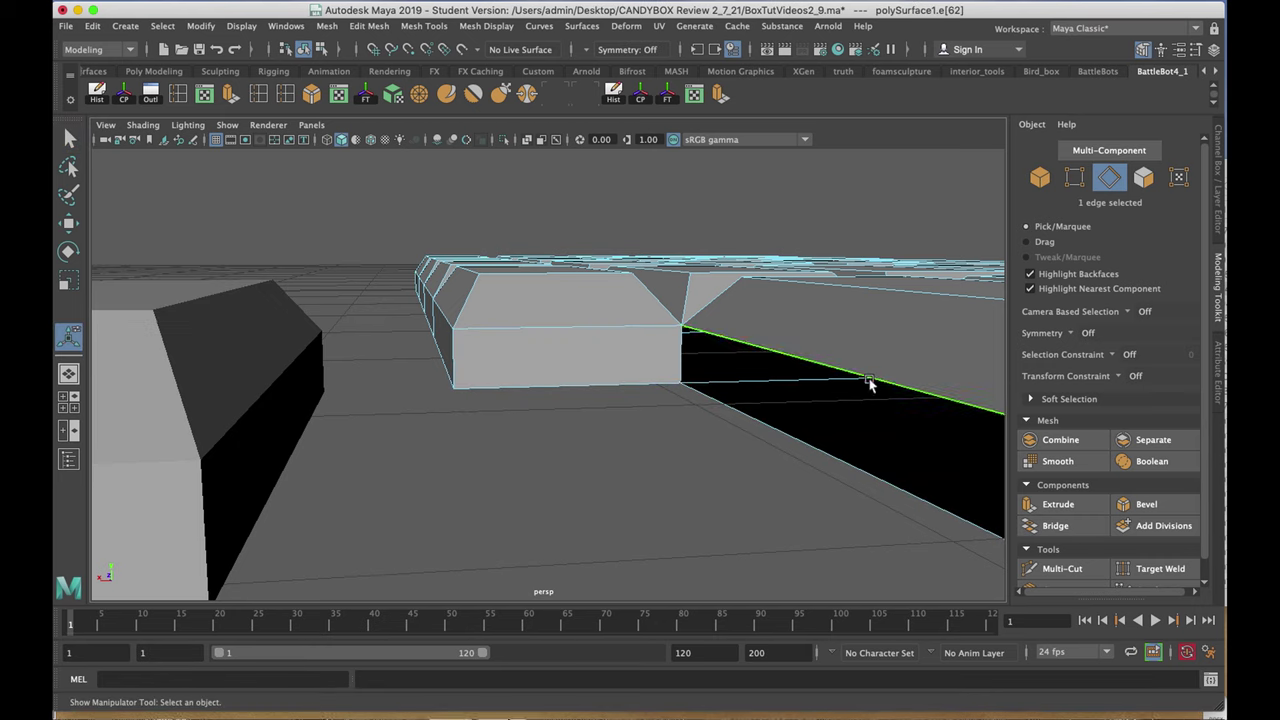
left_click(857, 468, "shift")
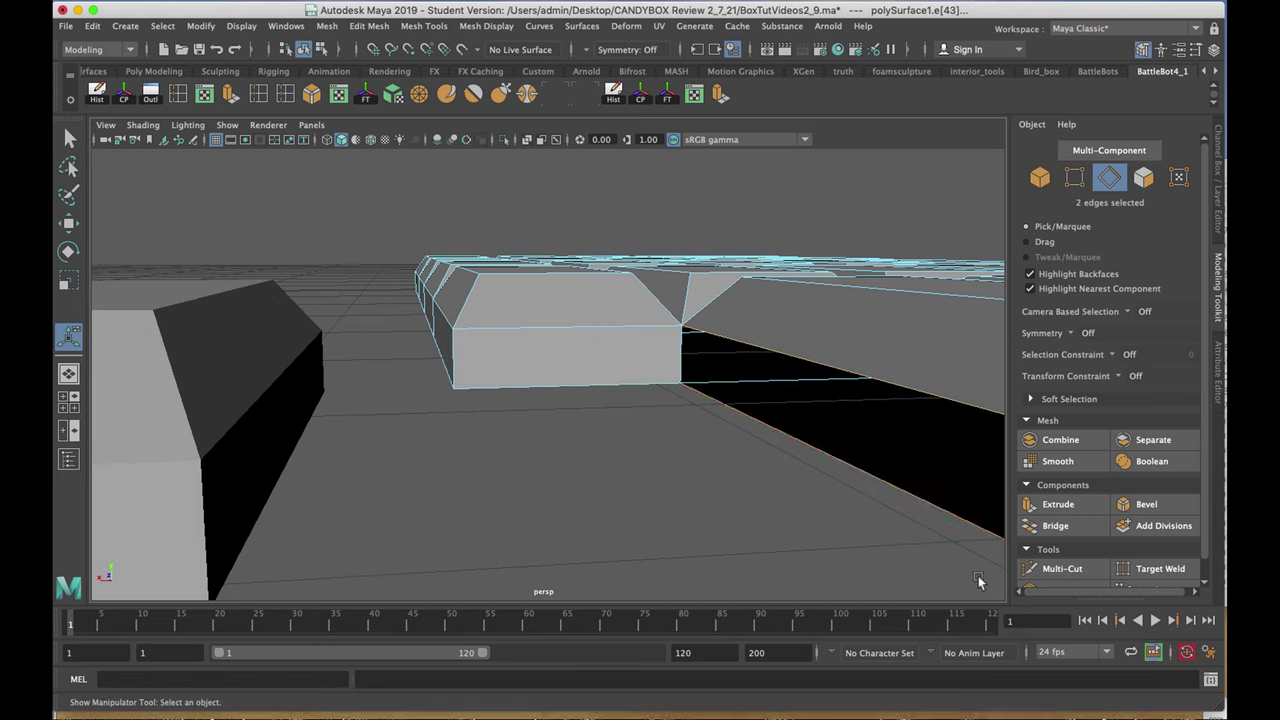
left_click(1058, 526)
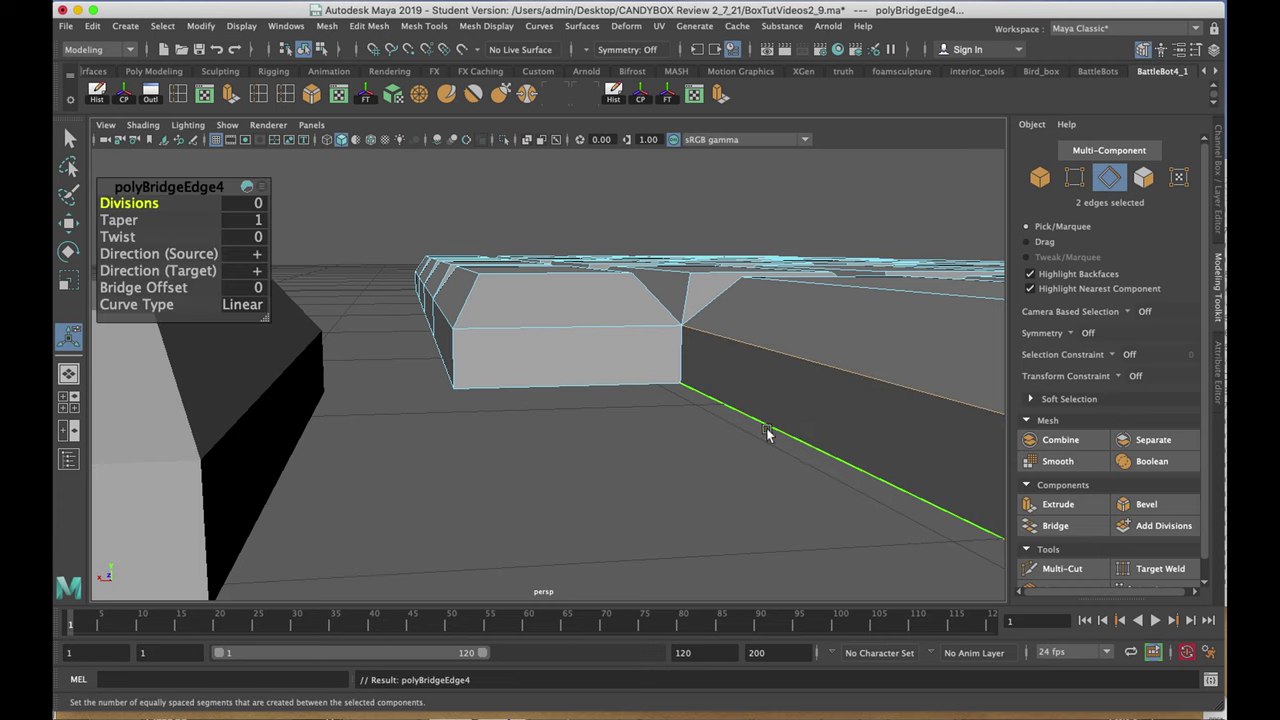
left_click_drag(768, 433, 711, 390, "alt")
- Select the bar and corner chip and assign them a new Arnold aiStandardSurface material
key("F8")
key("ctrl+a")
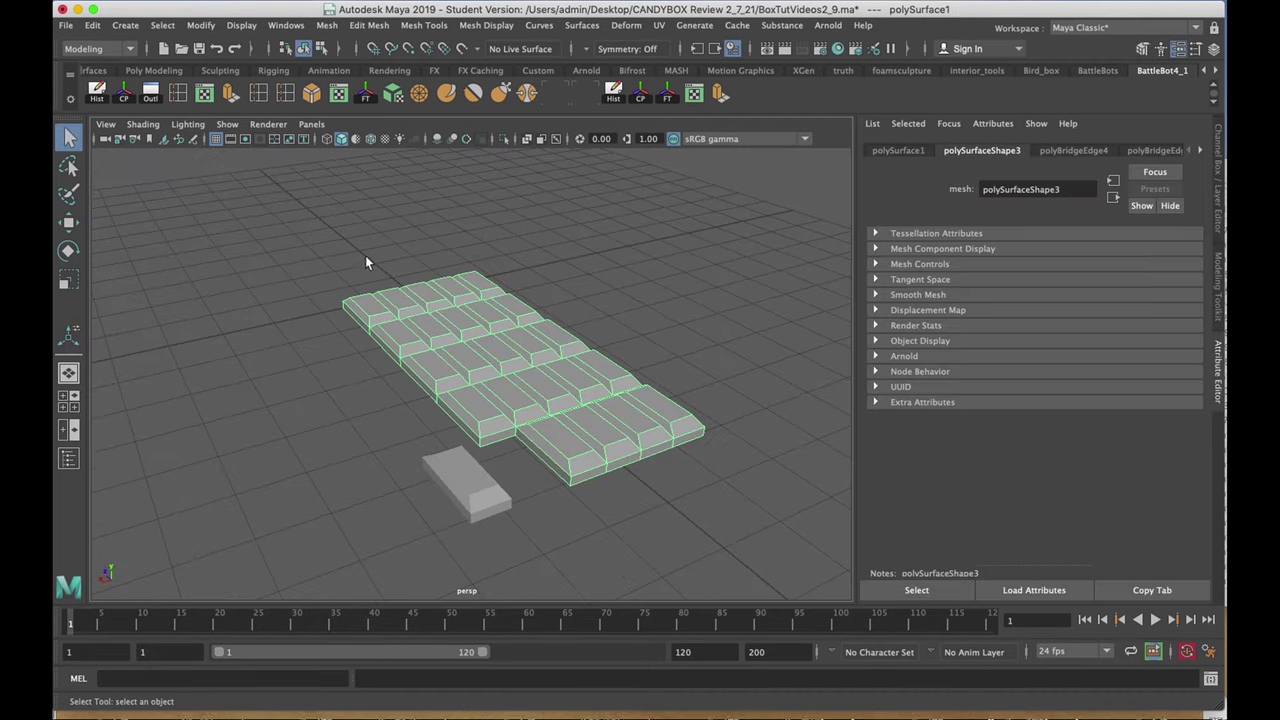
left_click_drag(333, 245, 644, 525)
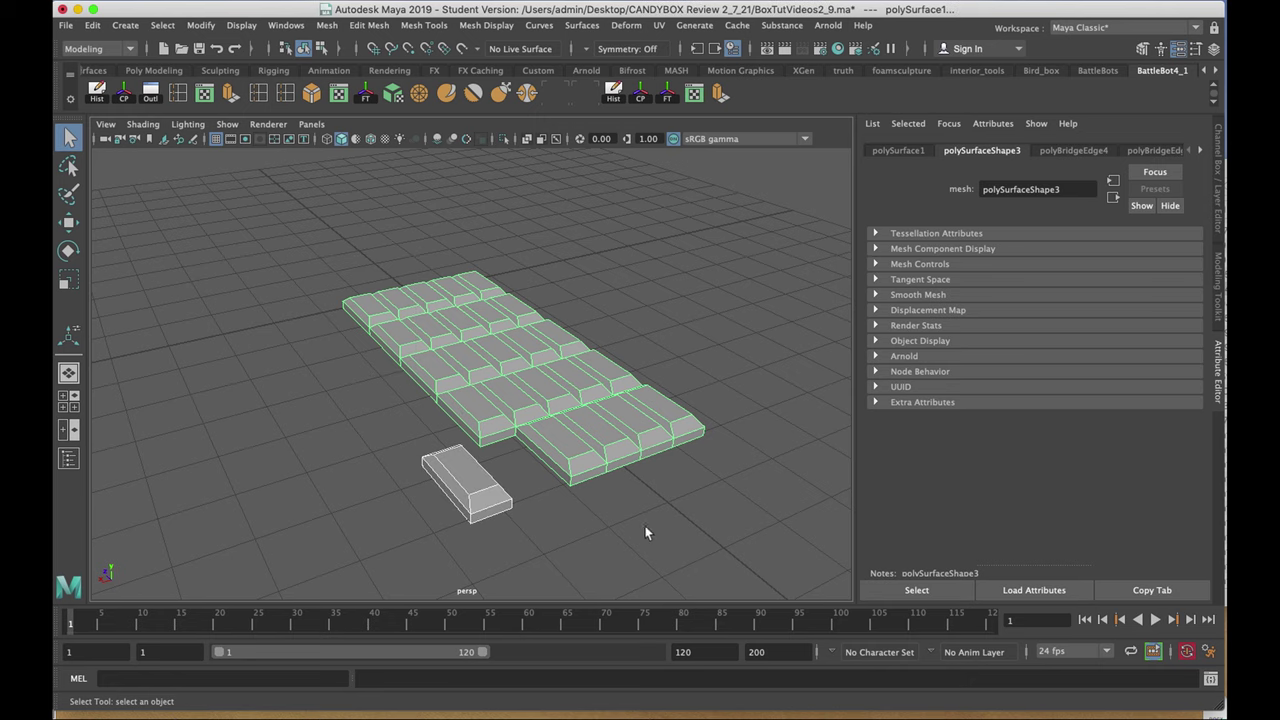
right_click(477, 271)
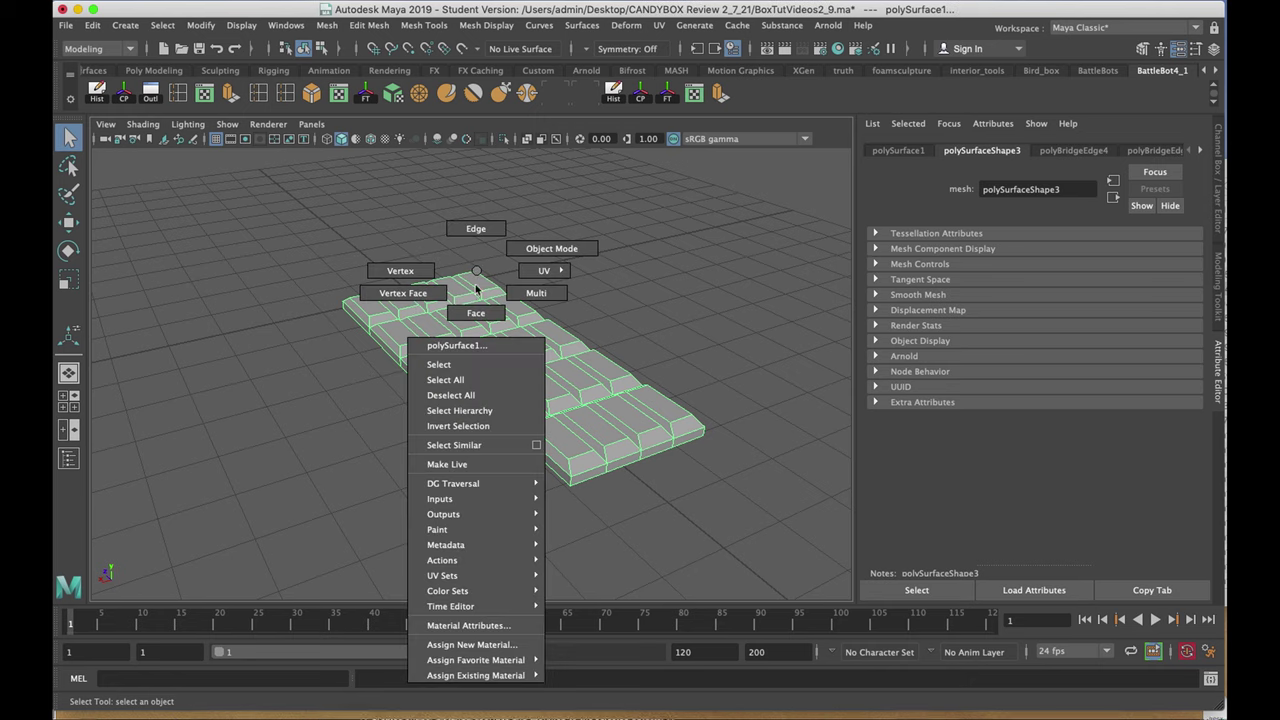
left_click(471, 645)
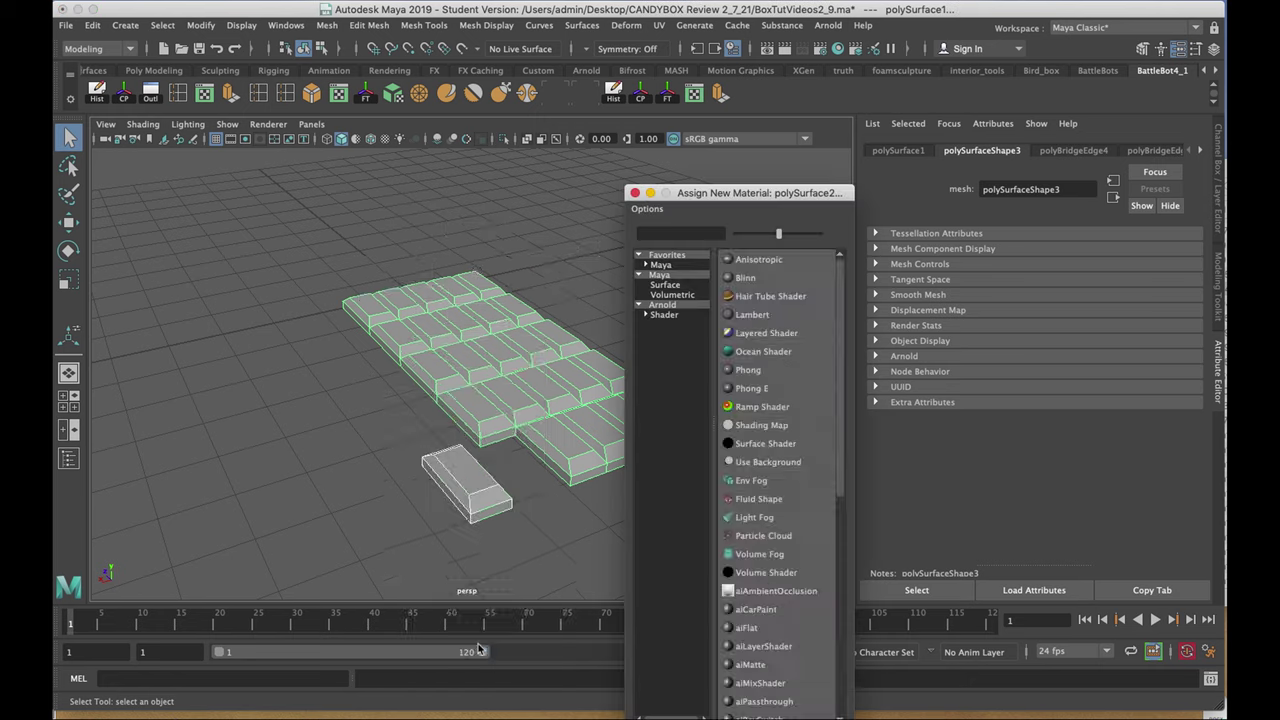
left_click(677, 304)
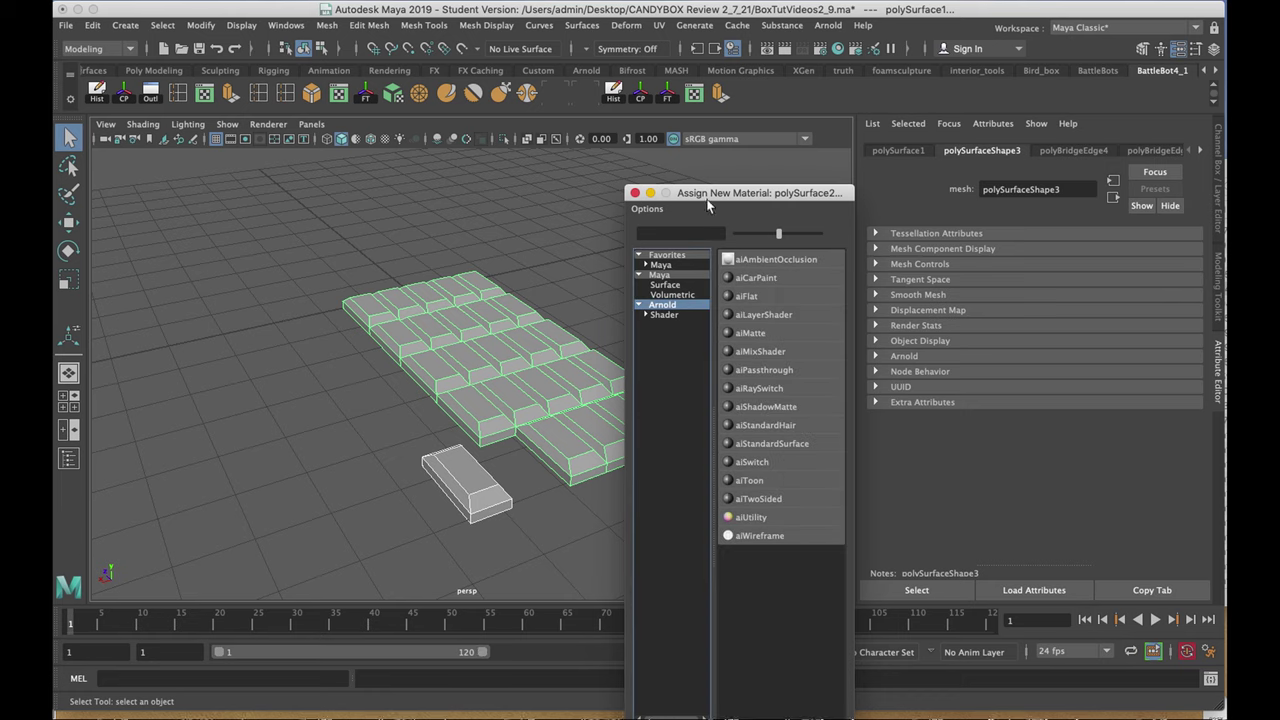
left_click_drag(716, 186, 658, 100)
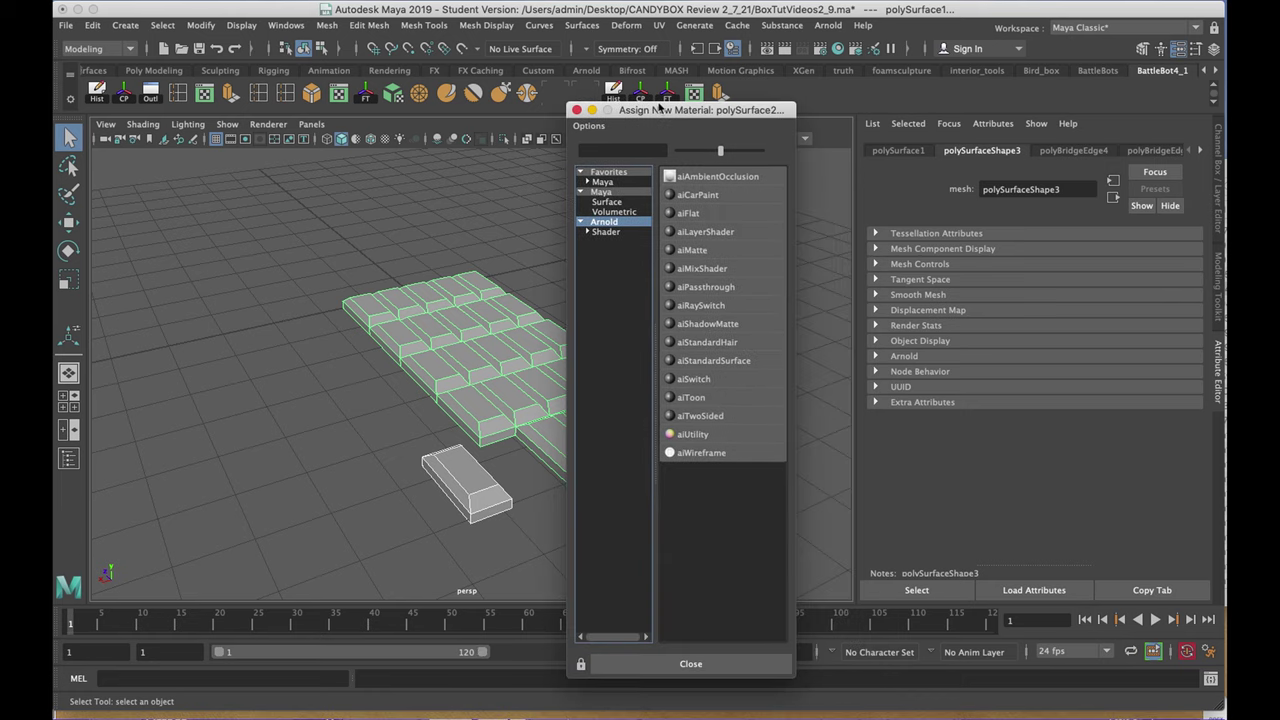
left_click(696, 361)
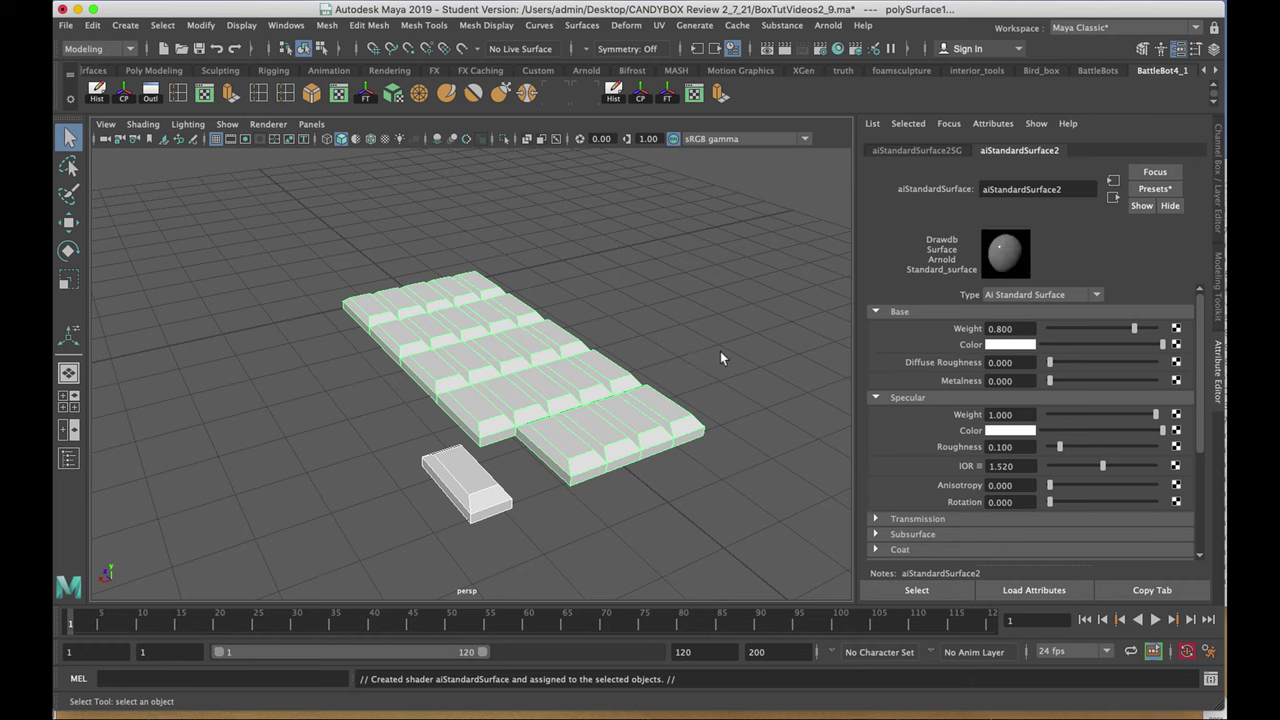
- Rename the shader to 'bar' and set its Specular Weight to 0
double_click(985, 189)
type("bar")
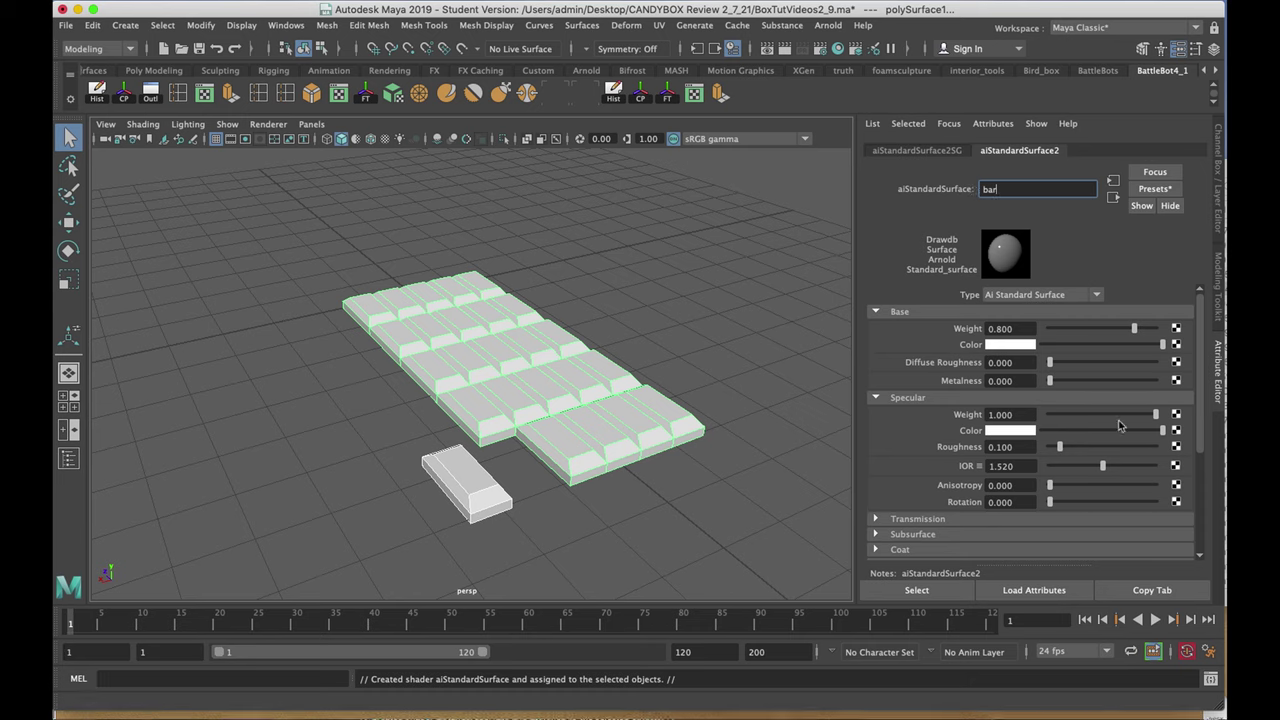
left_click_drag(1156, 415, 1044, 414)
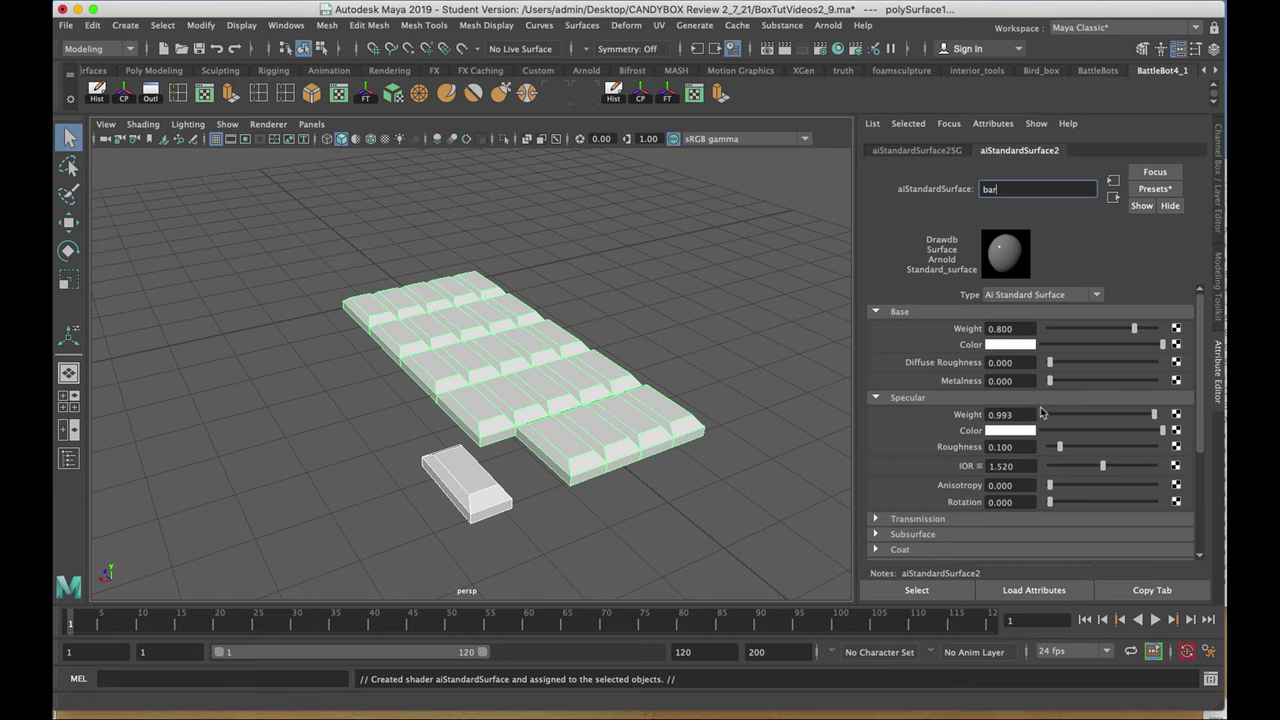
- Set the Base Color to dark brown (HSV 24.351, 0.980, 0.246)
left_click(1007, 344)
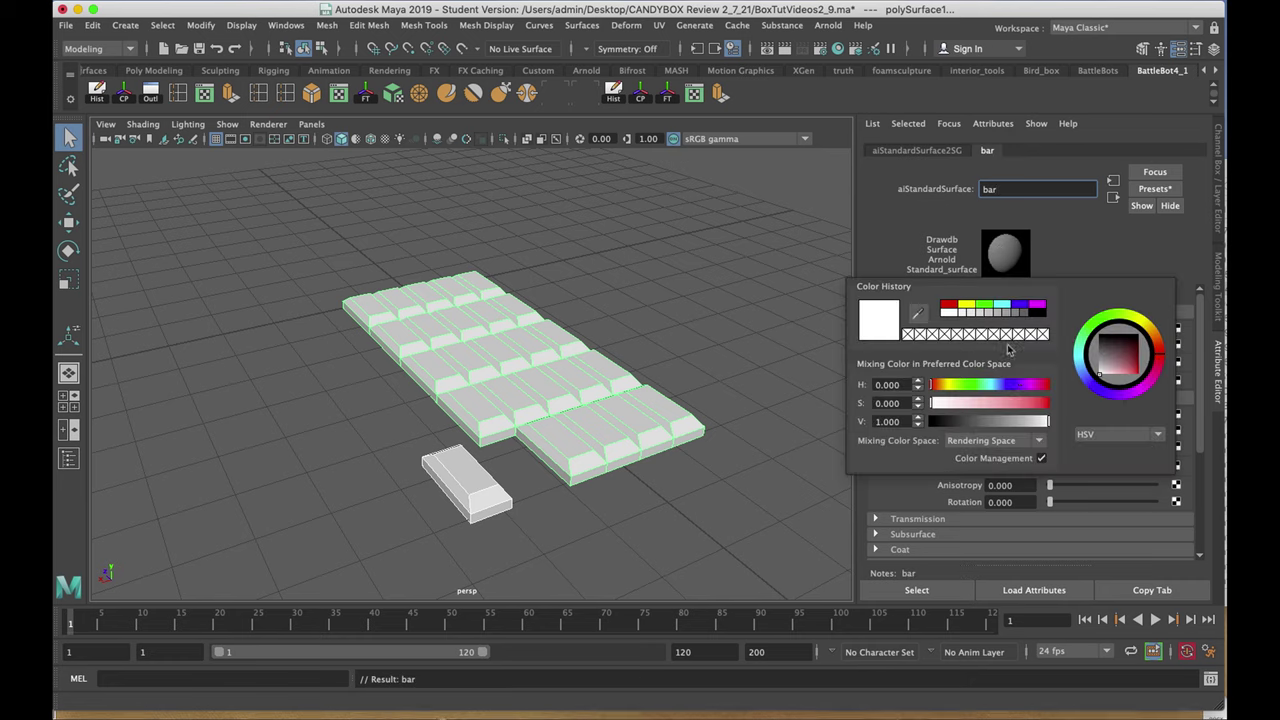
left_click(1138, 371)
left_click_drag(1138, 371, 1158, 340)
left_click(1163, 352)
left_click(1139, 371)
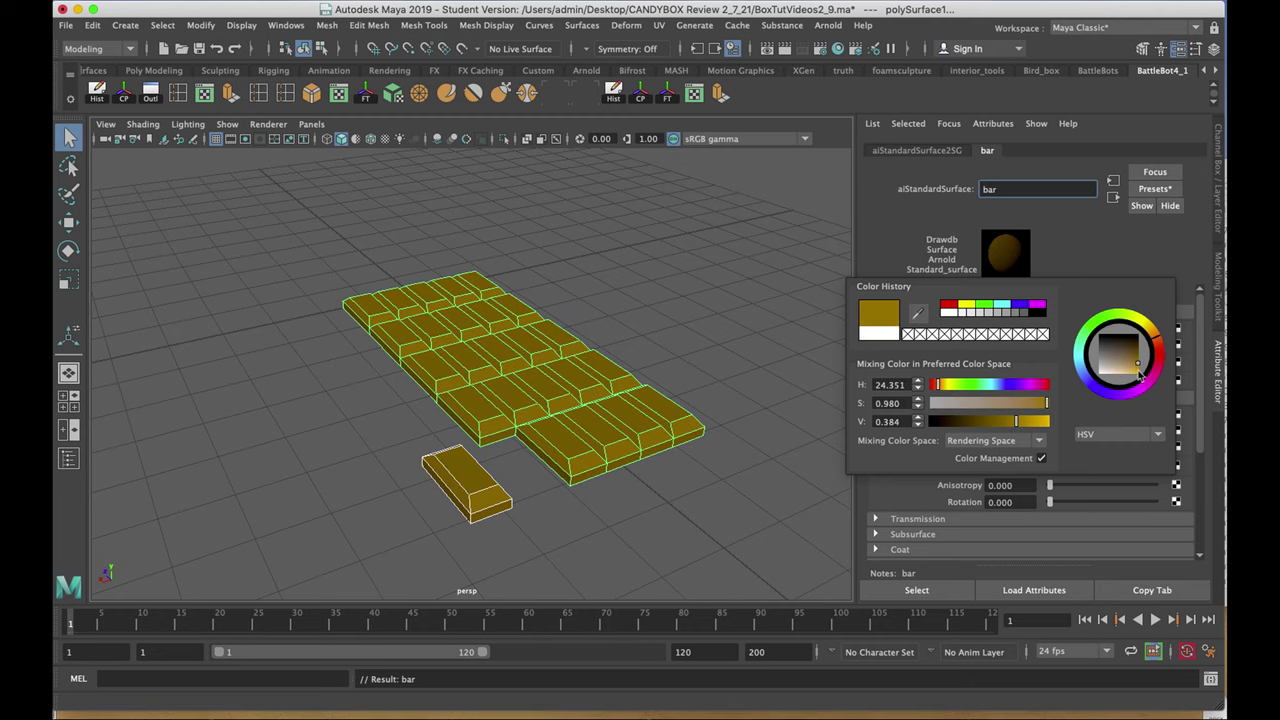
left_click_drag(1017, 428, 1001, 428)
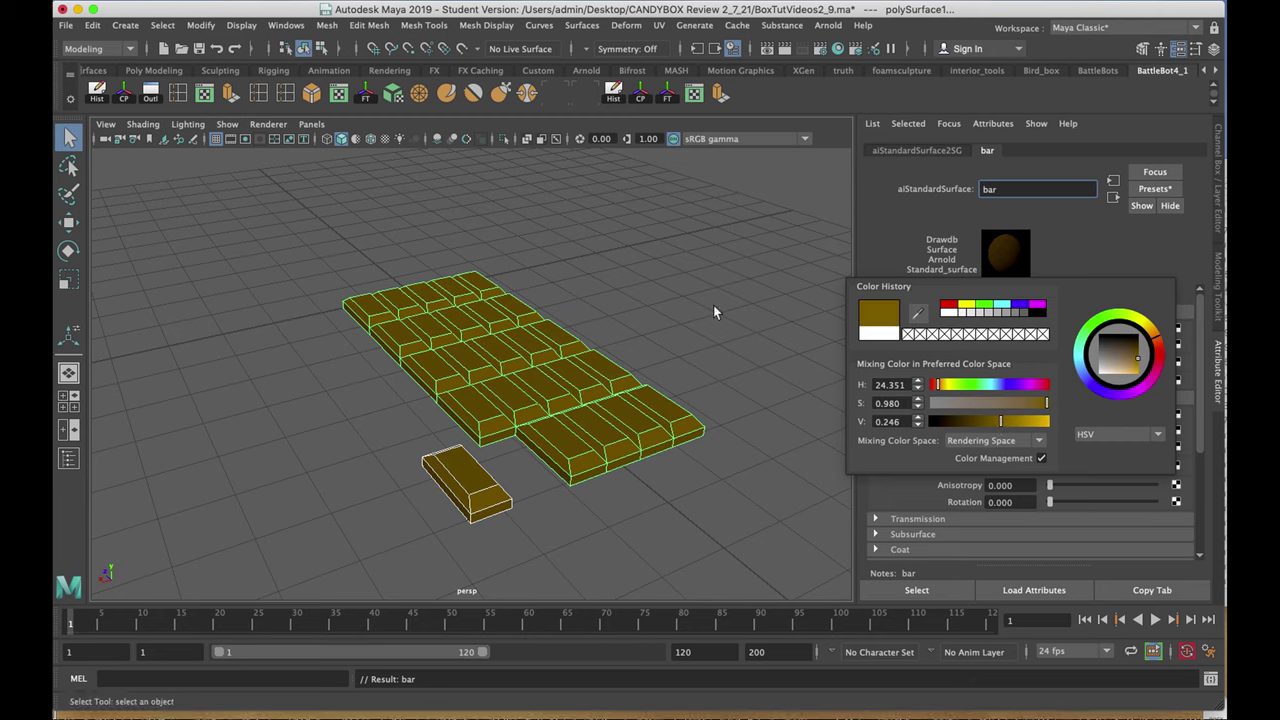
left_click_drag(640, 289, 621, 311, "alt")
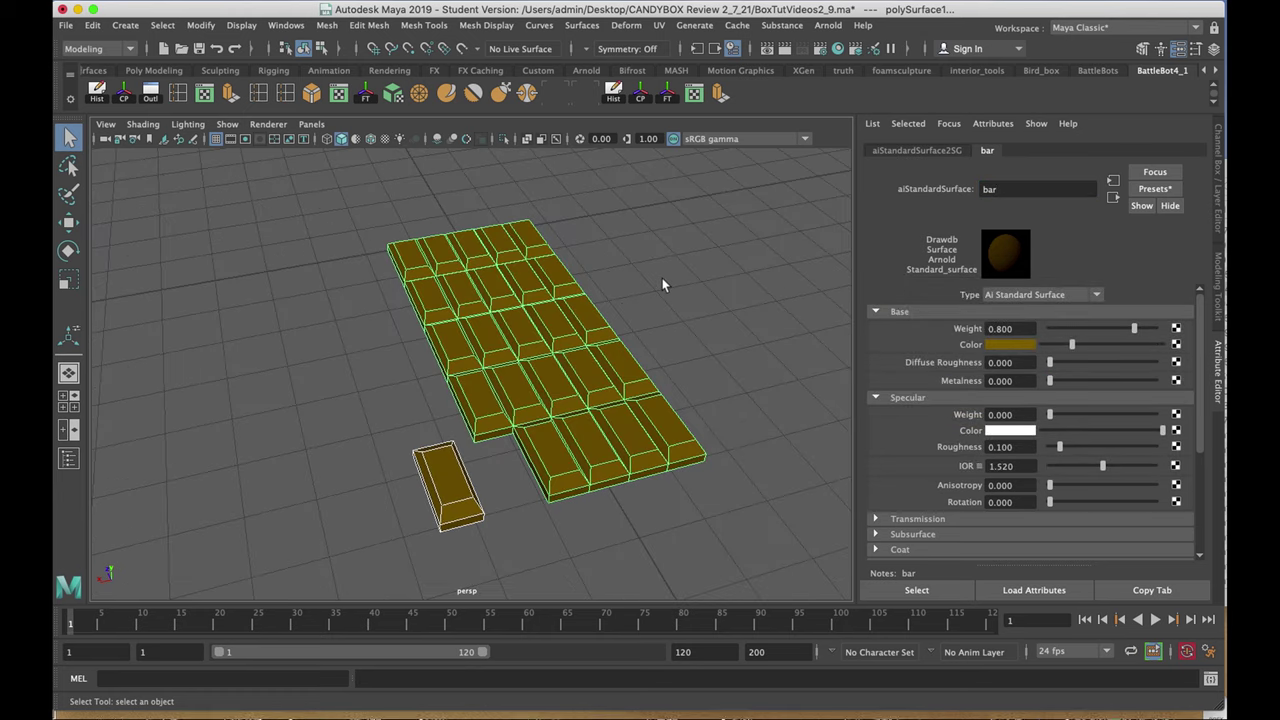